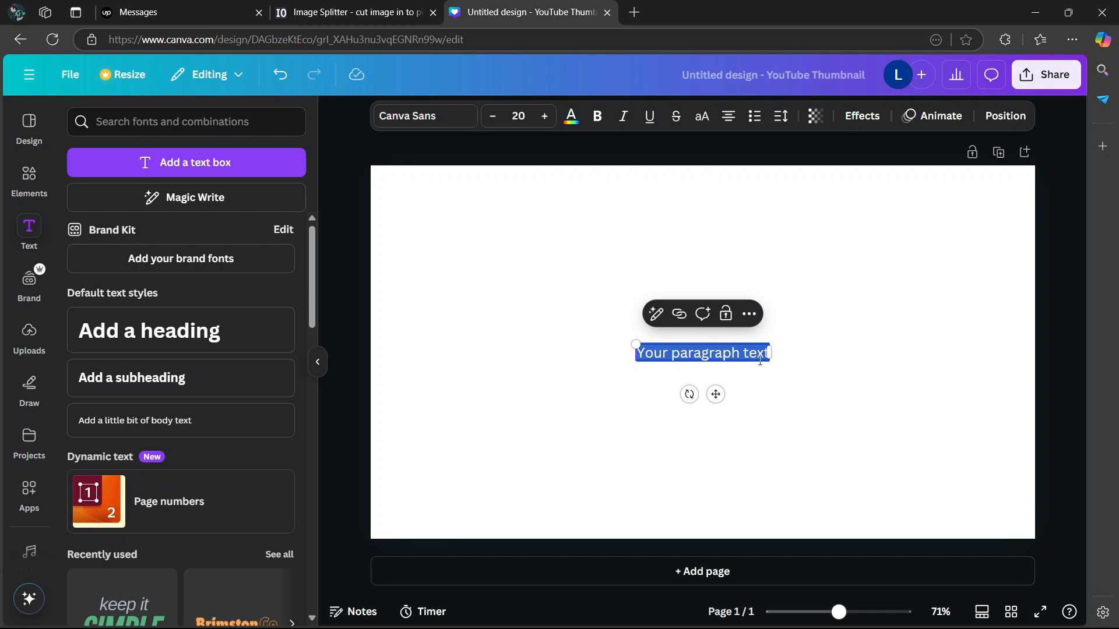
Replace the placeholder text with "2", enlarge it to fill most of the page height, and set its font to Archivo Black.
key("BackSpace")
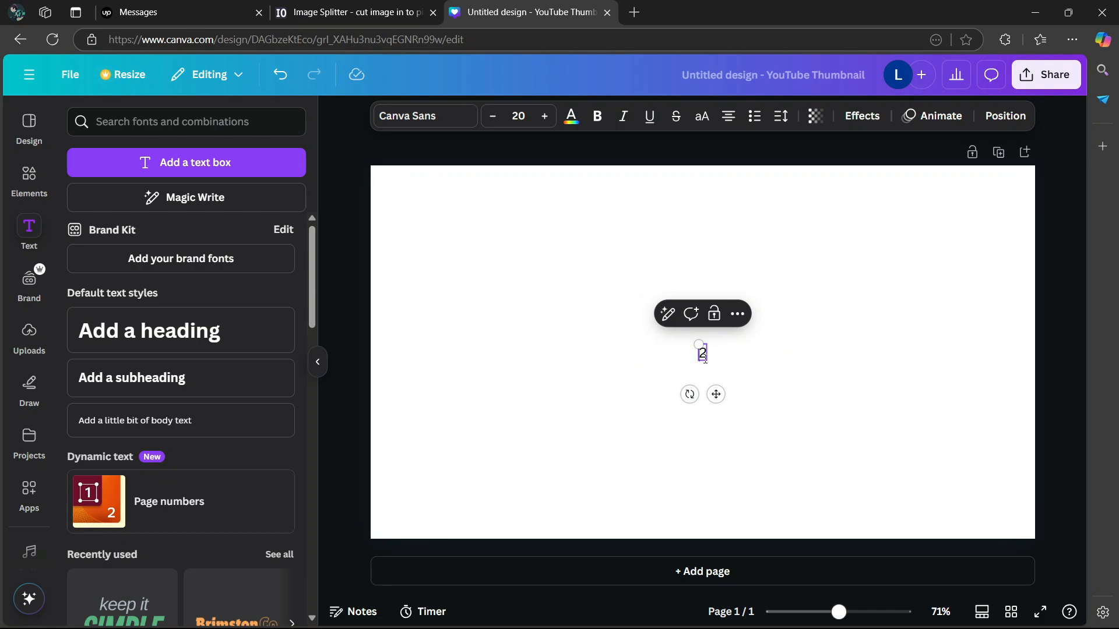
left_click_drag(698, 344, 657, 254)
double_click(667, 331)
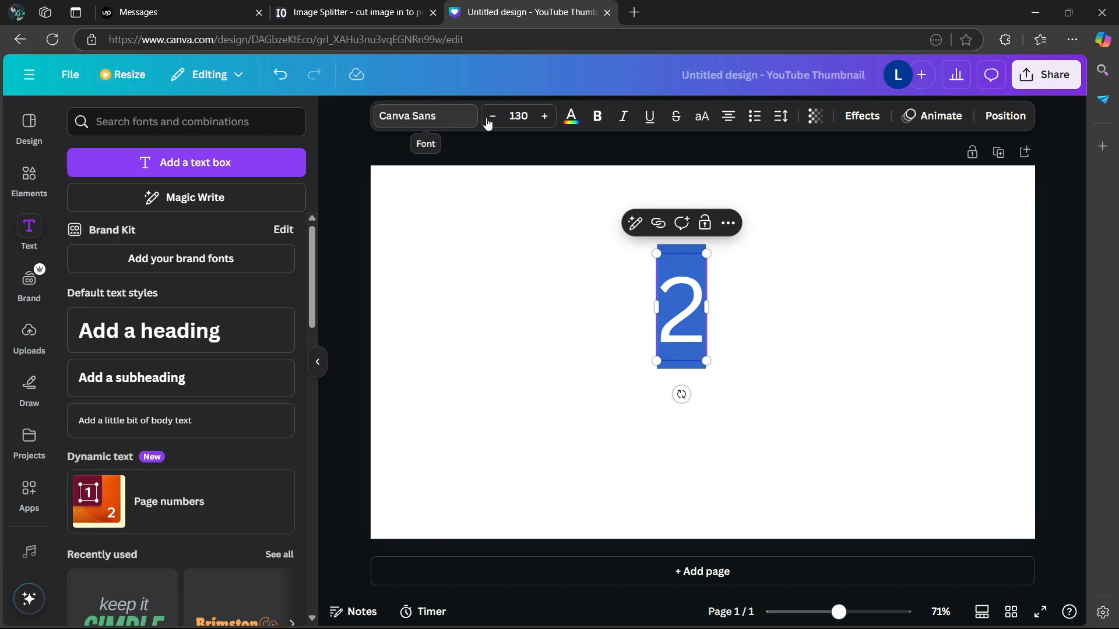
left_click(452, 117)
scroll(200, 291, "down", 5)
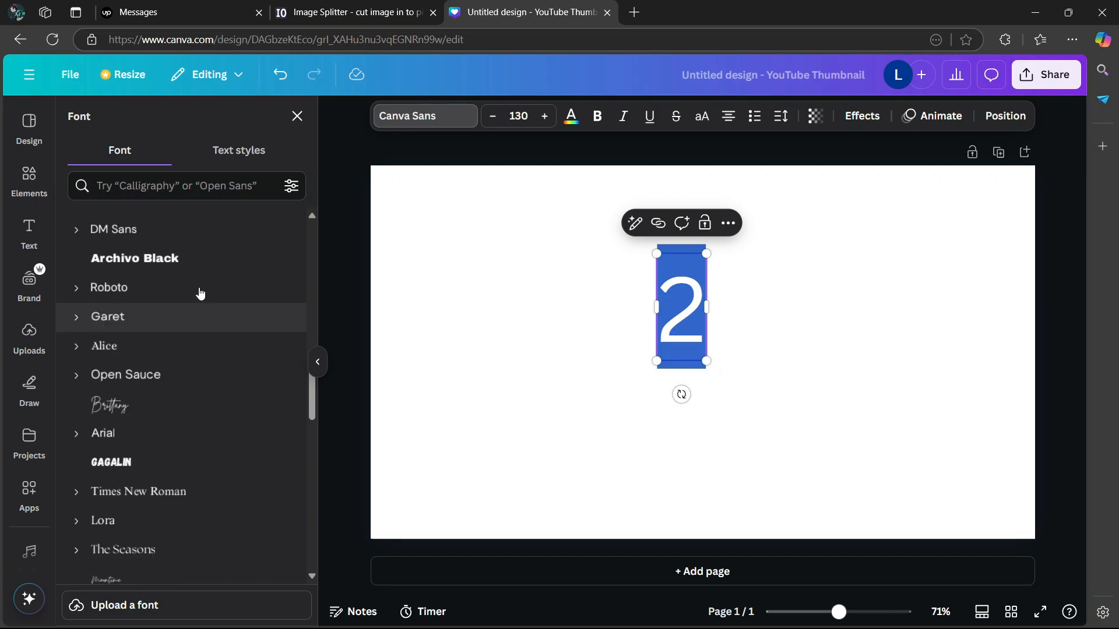
left_click(157, 262)
left_click(584, 269)
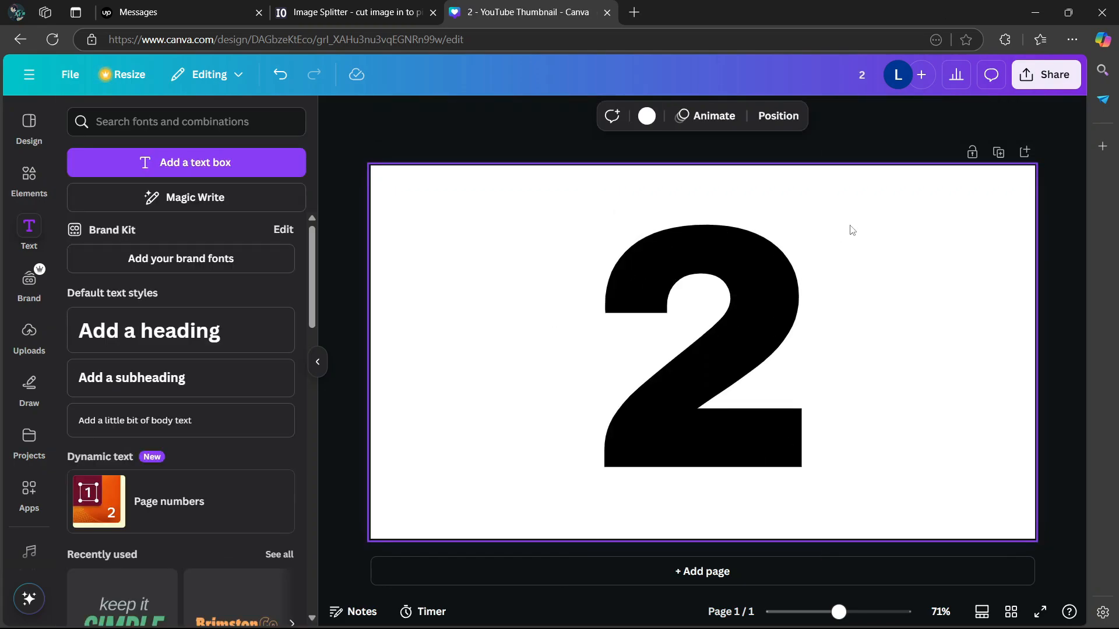
Download the design as a PNG with a transparent background.
left_click(1035, 75)
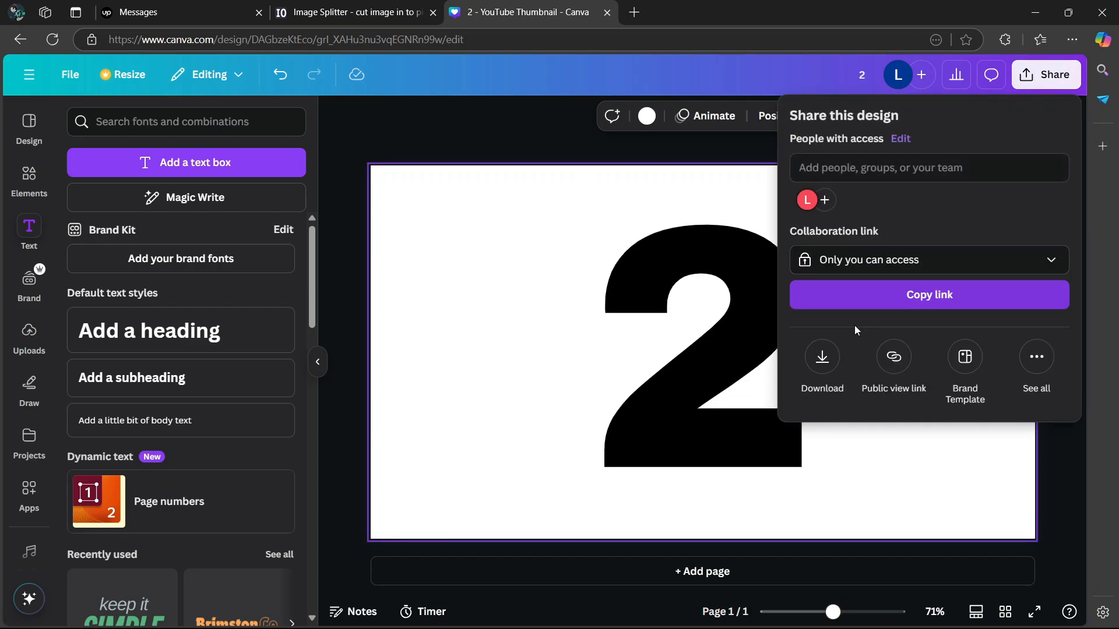
left_click(822, 355)
left_click(821, 329)
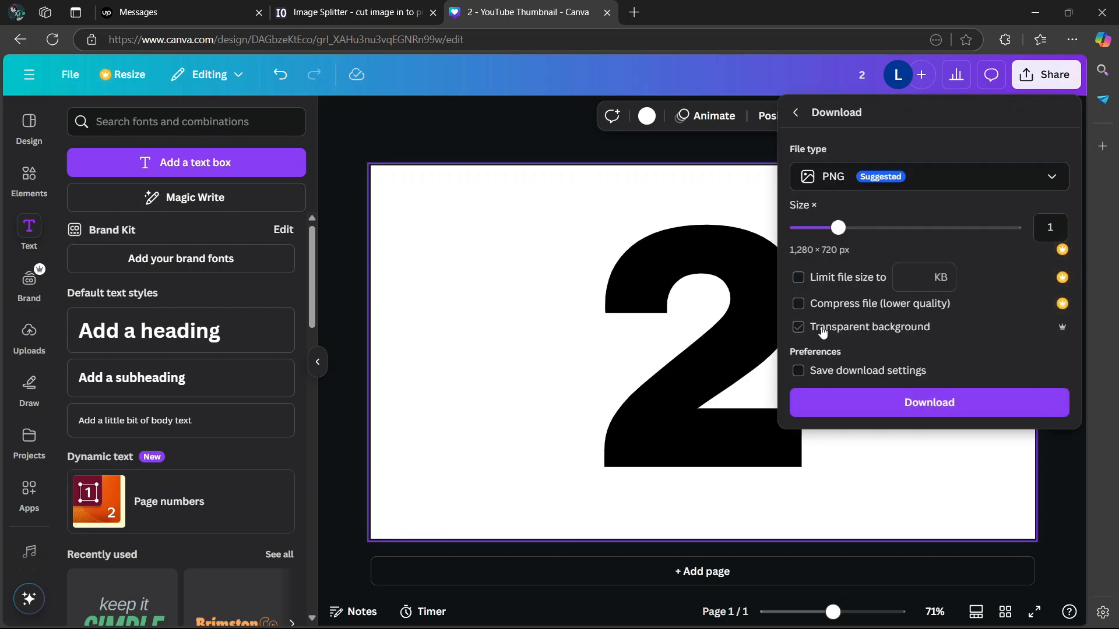
left_click(800, 333)
left_click(925, 407)
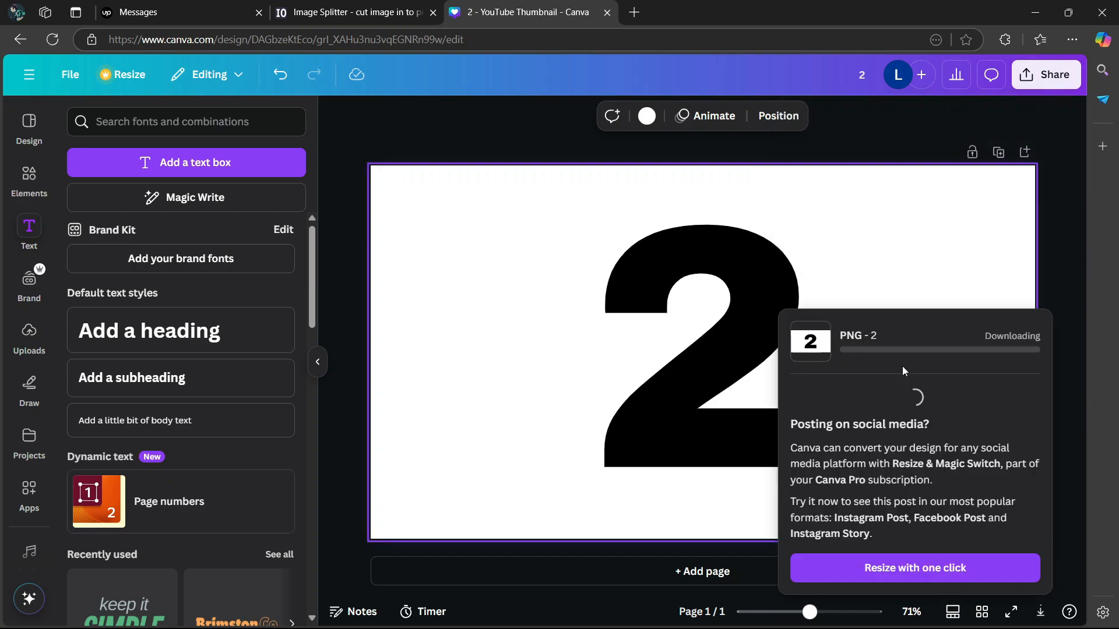
Switch to the Image Splitter website and upload 2.png.
key("ctrl+shift+Tab")
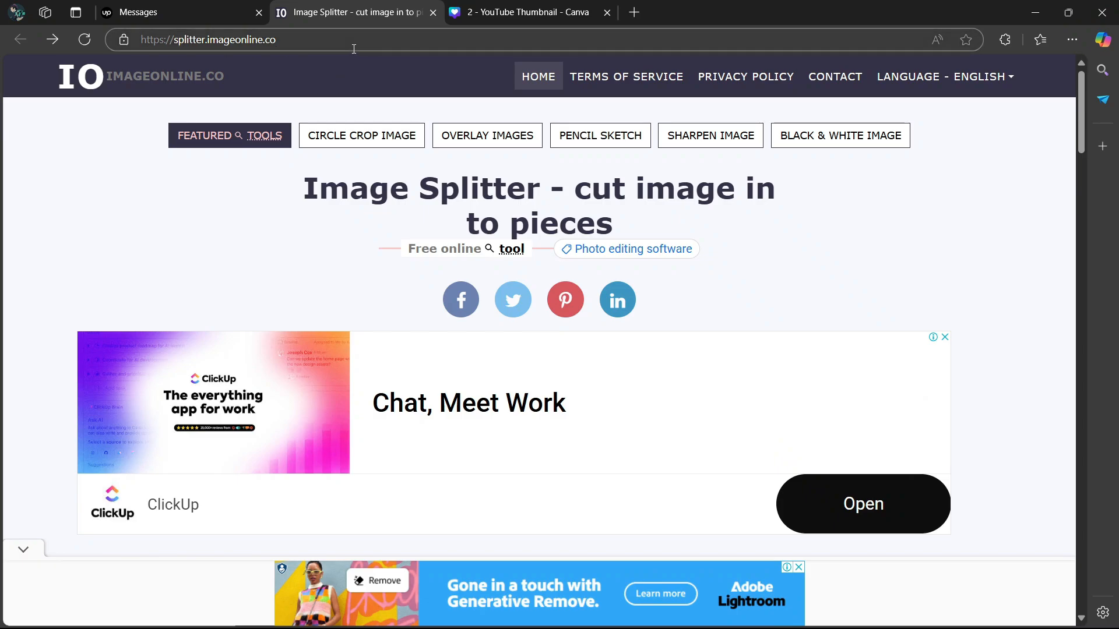
scroll(466, 248, "down", 3)
scroll(450, 213, "down", 3)
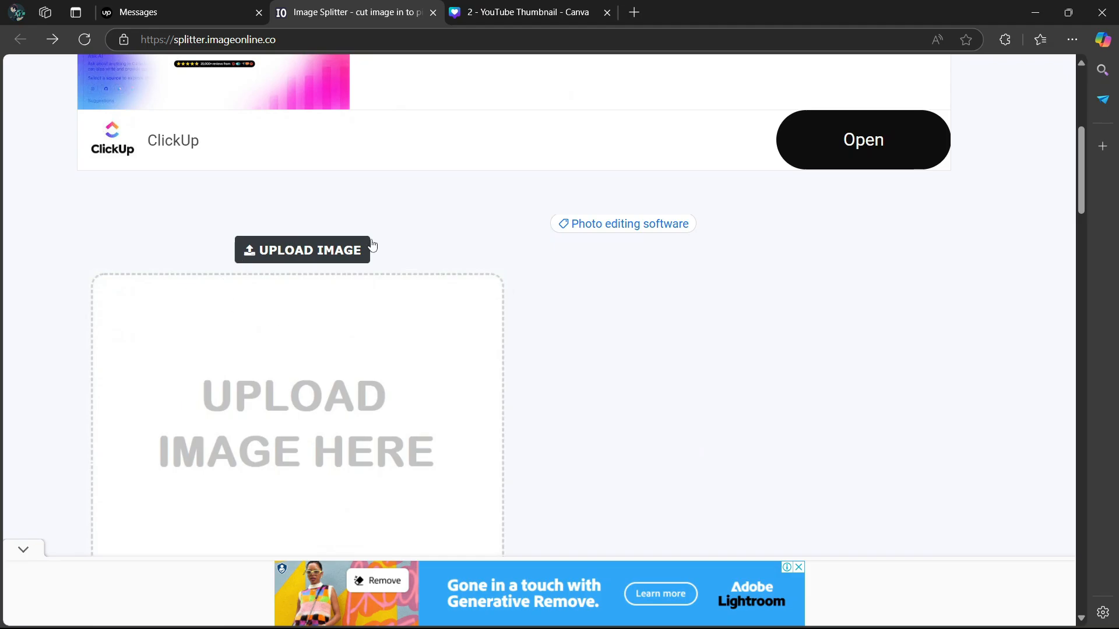
left_click(341, 258)
left_click_drag(412, 594, 397, 419)
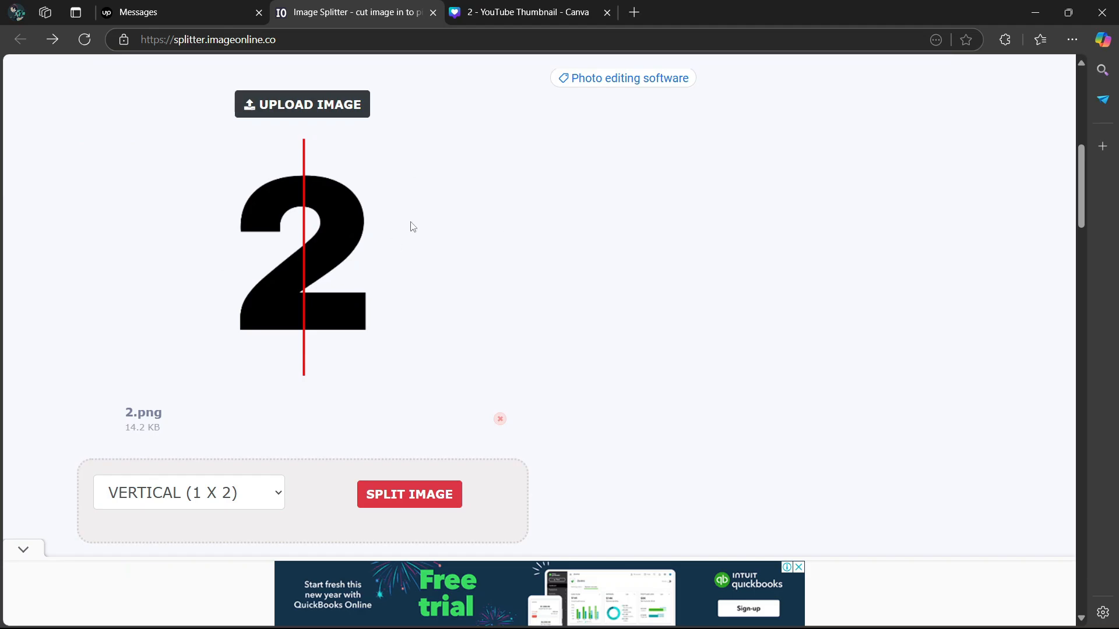
Split the uploaded image into pieces with 2 rows and 2 columns.
scroll(245, 349, "down", 3)
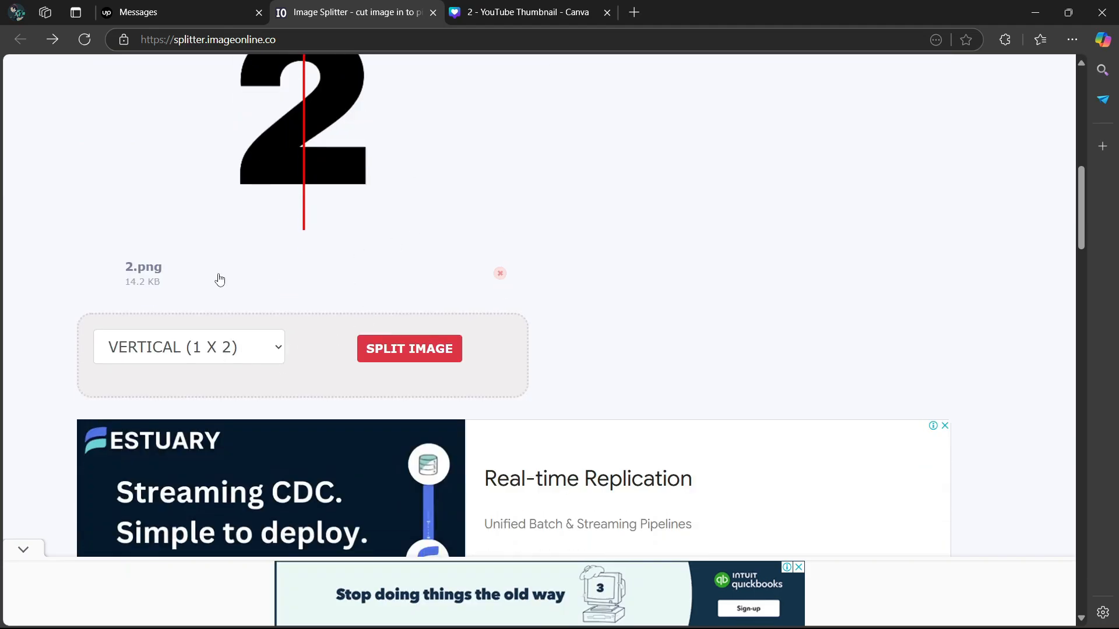
left_click(279, 352)
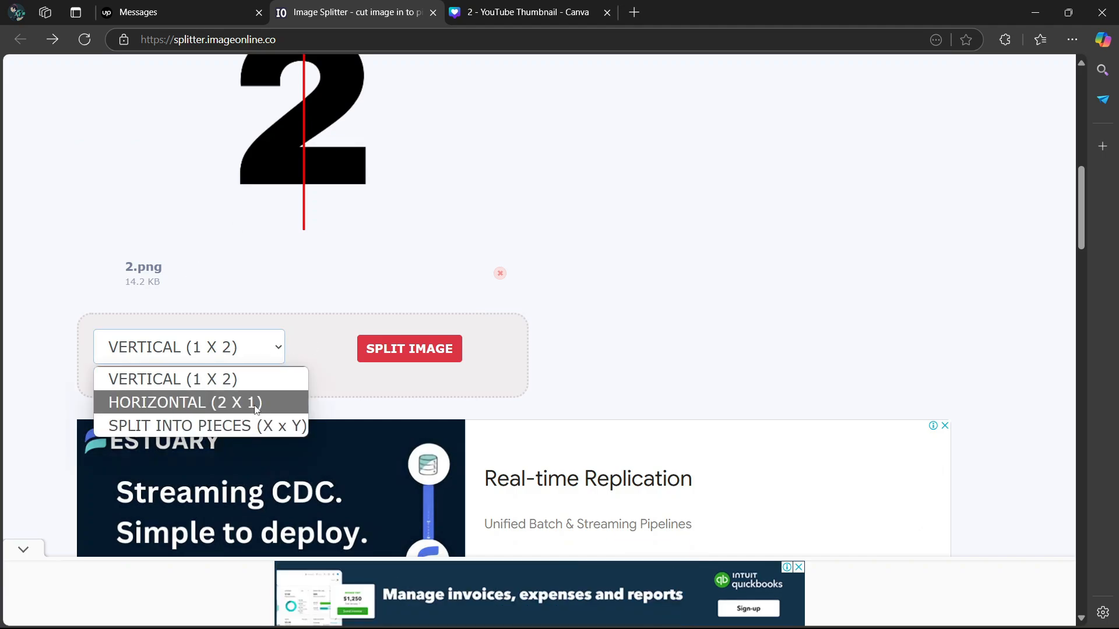
left_click(234, 428)
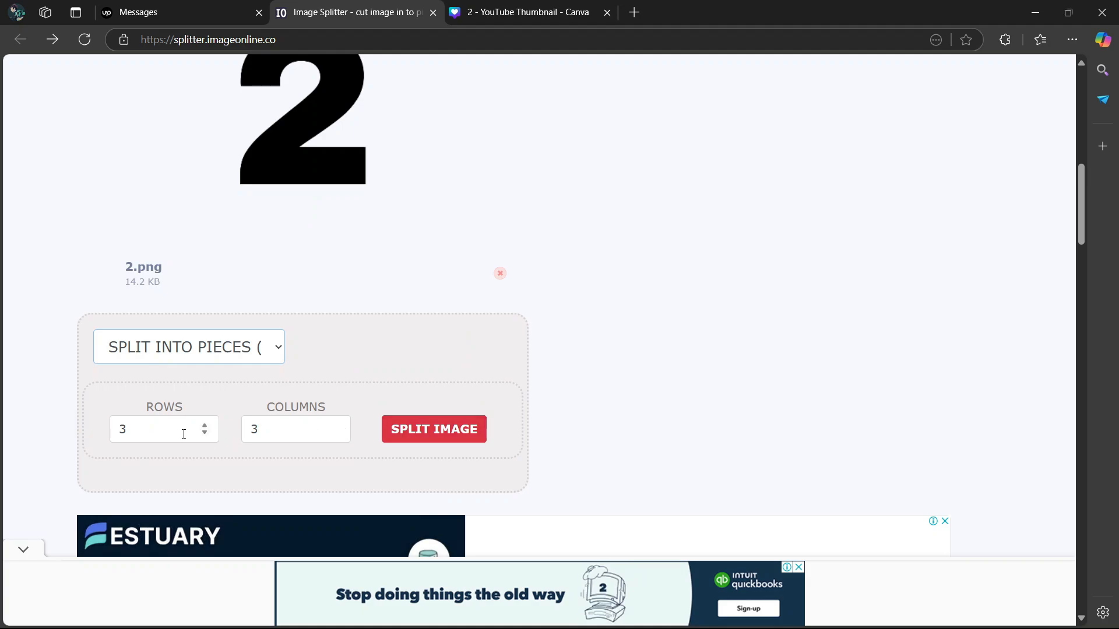
left_click(155, 427)
type("2")
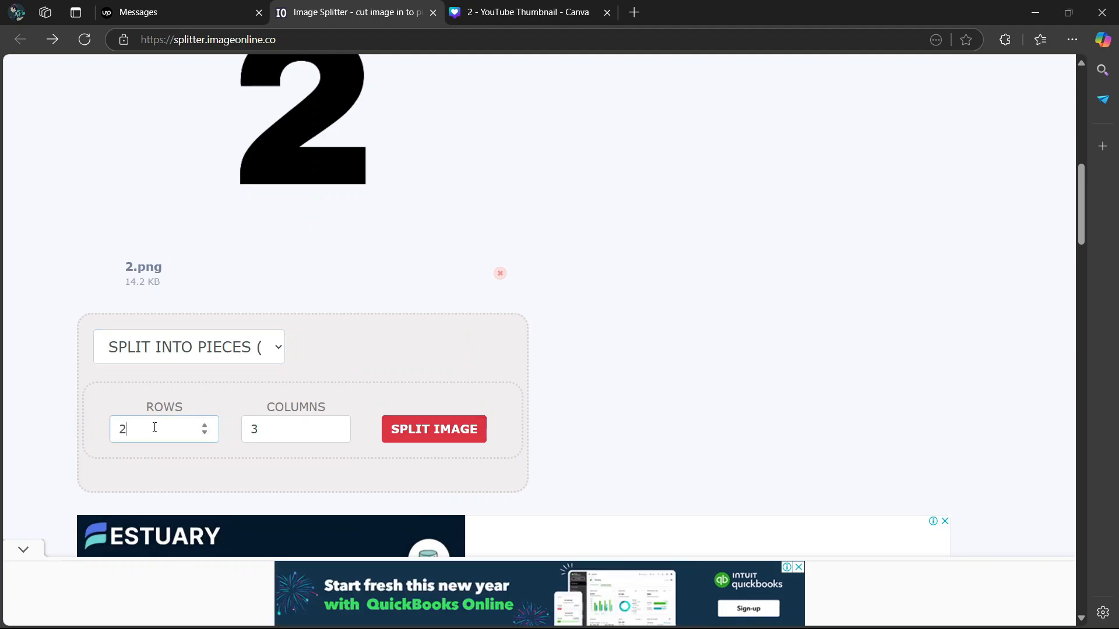
left_click(289, 425)
key("BackSpace")
type("2")
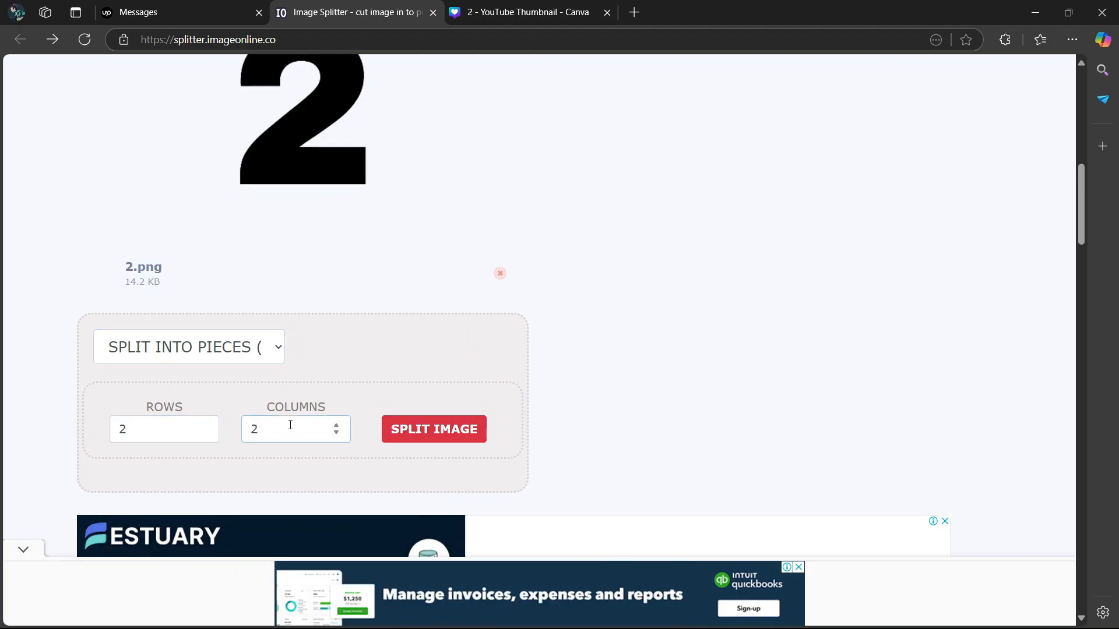
left_click(466, 432)
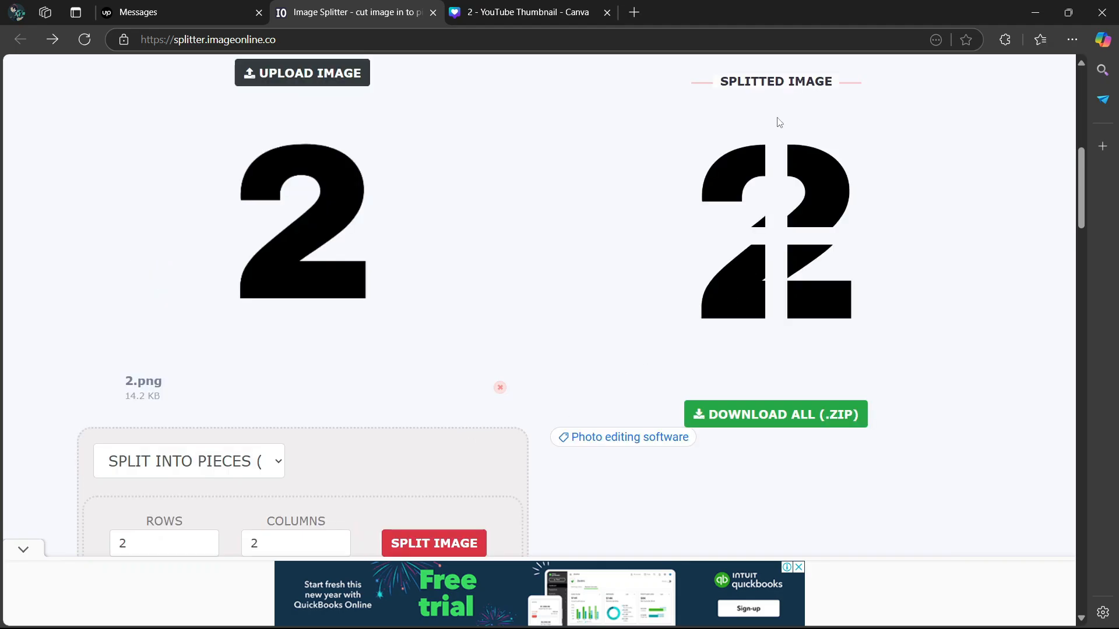
Download all split pieces as a ZIP and preview piece 00 from the extracted imageonline folder.
left_click(806, 416)
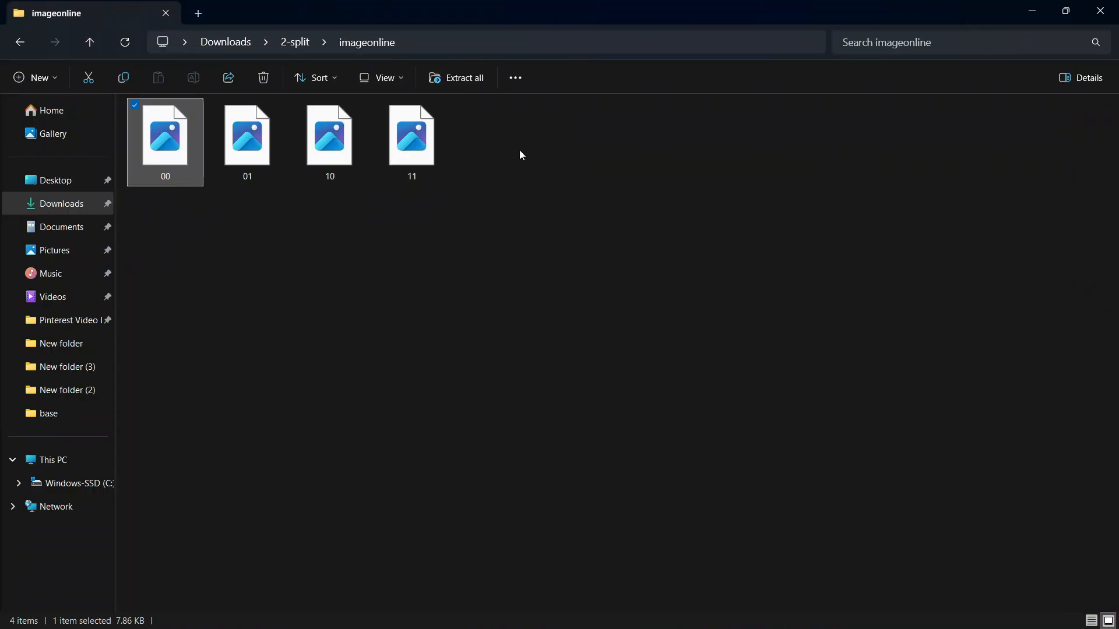
double_click(164, 155)
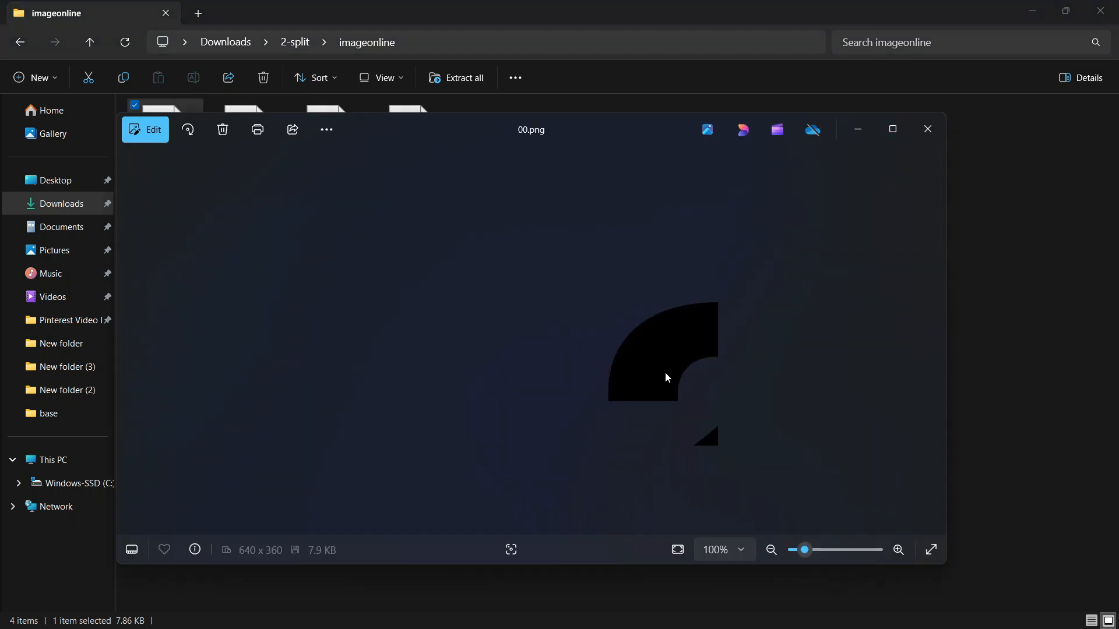
left_click(927, 130)
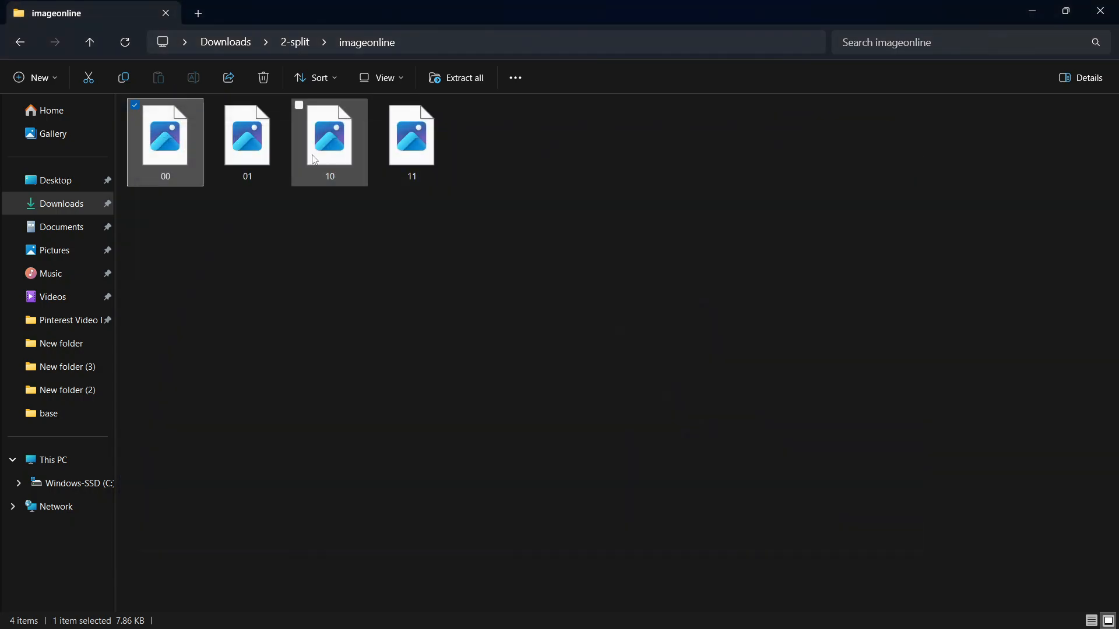
Return to the Canva design, add a second page, and place image piece 01 from the Downloads folder on it.
key("alt+Tab")
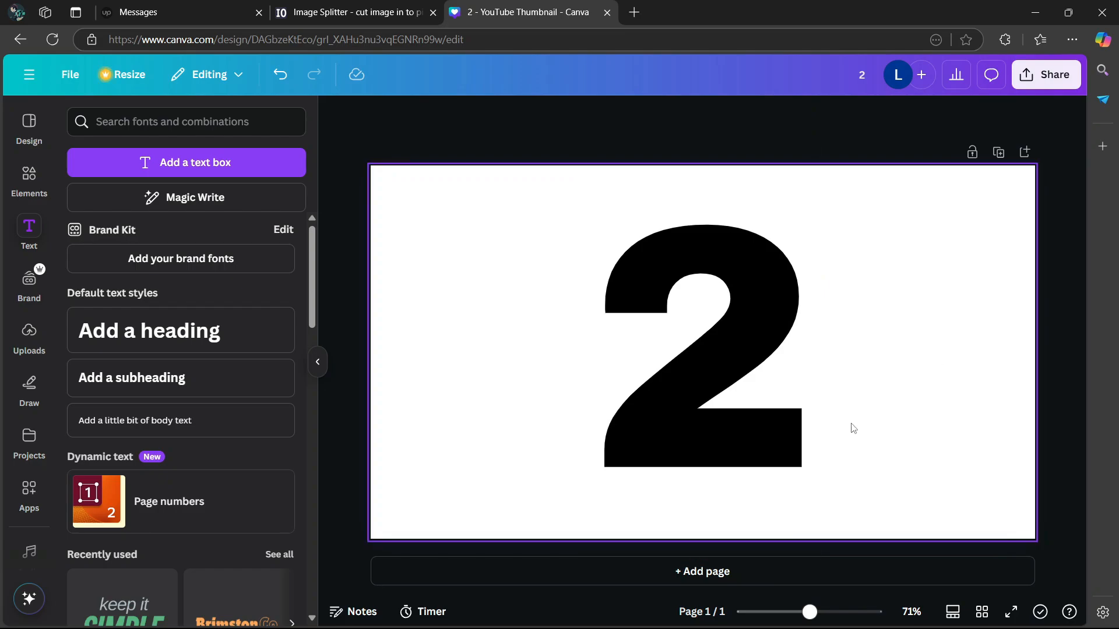
left_click(681, 572)
key("alt+Tab")
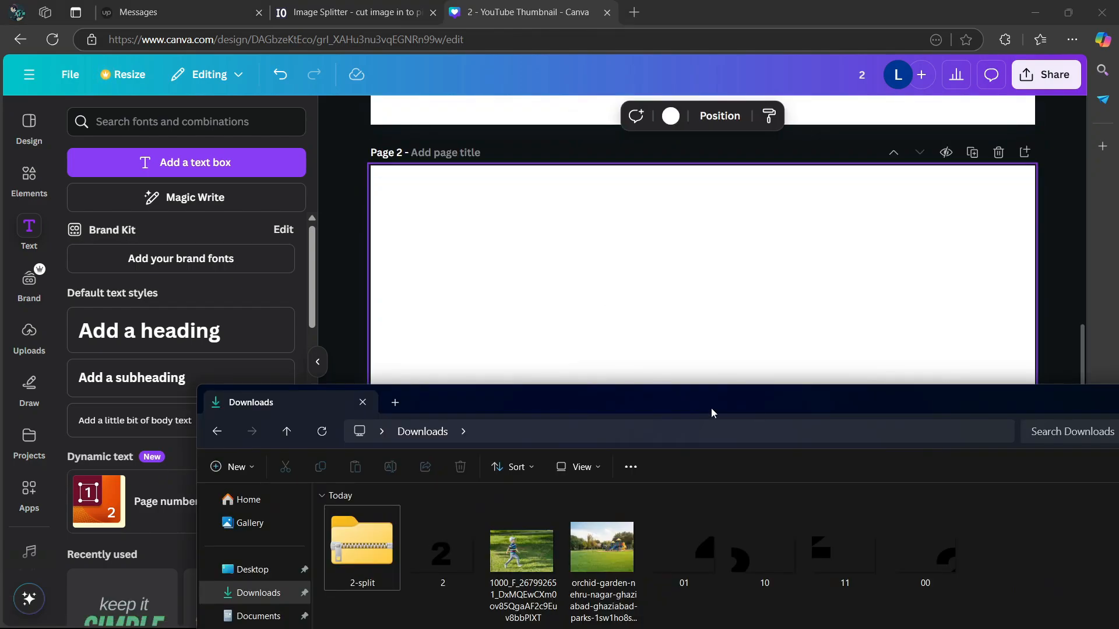
left_click(696, 557)
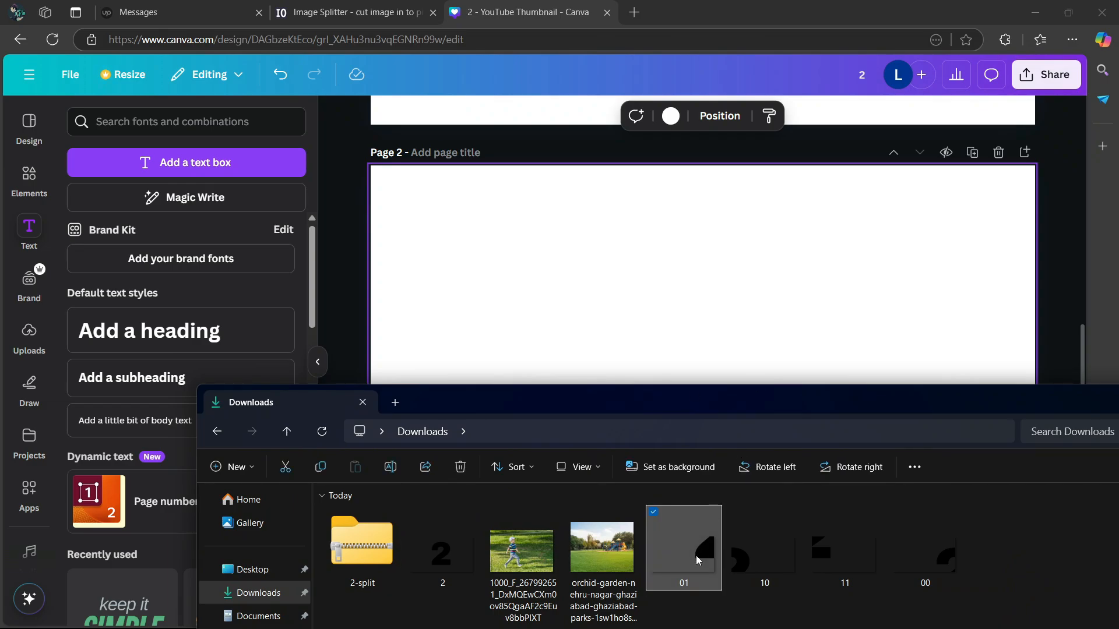
left_click_drag(696, 555, 596, 281)
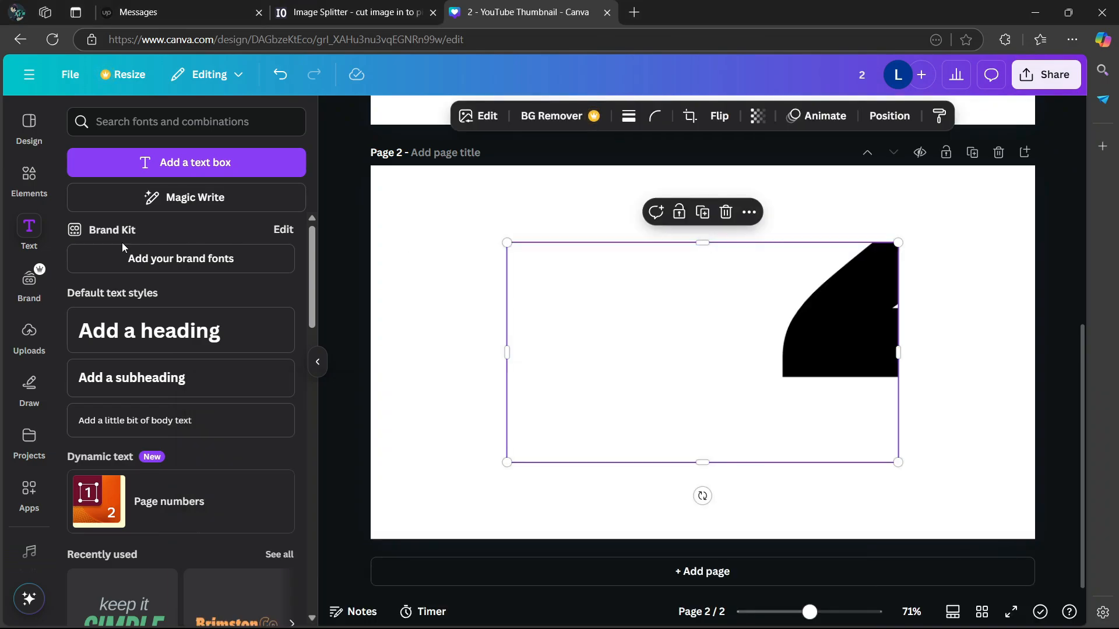
Search the Canva apps for "frame maker" and open the Frame Maker app.
left_click(31, 492)
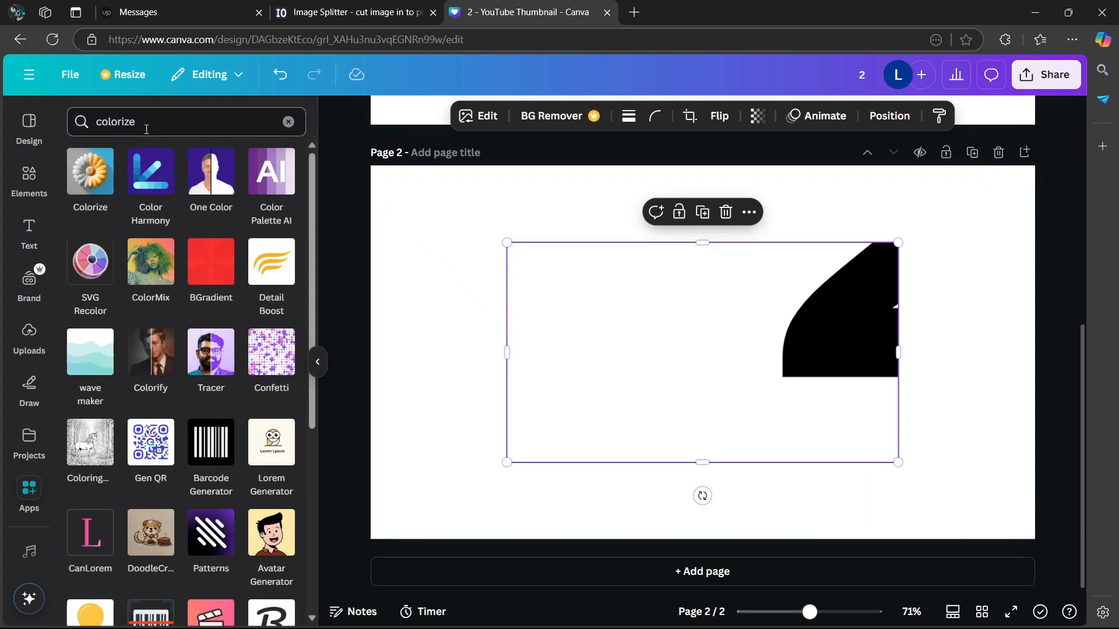
left_click(144, 123)
key("BackSpace")
key("BackSpace")
key("BackSpace")
key("BackSpace")
key("BackSpace")
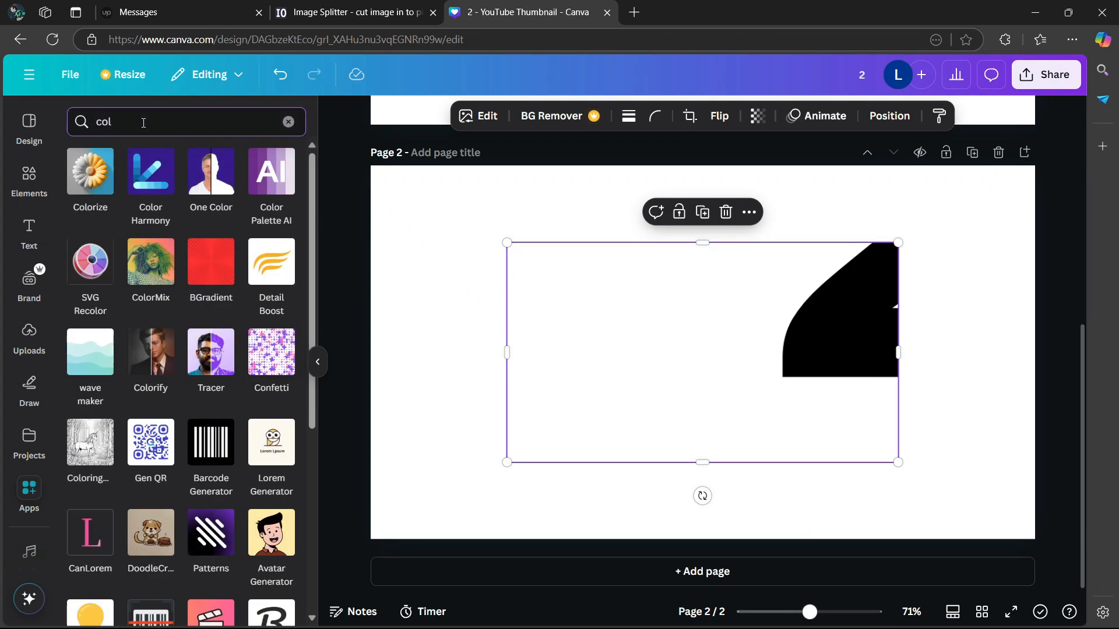
key("BackSpace")
type("frame maker")
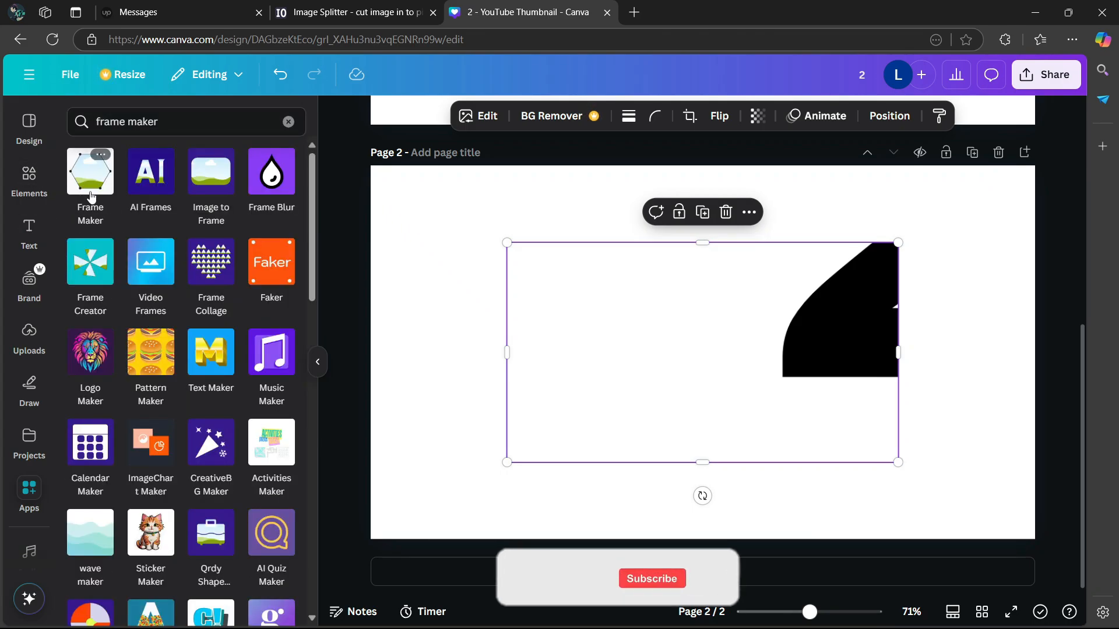
left_click(100, 179)
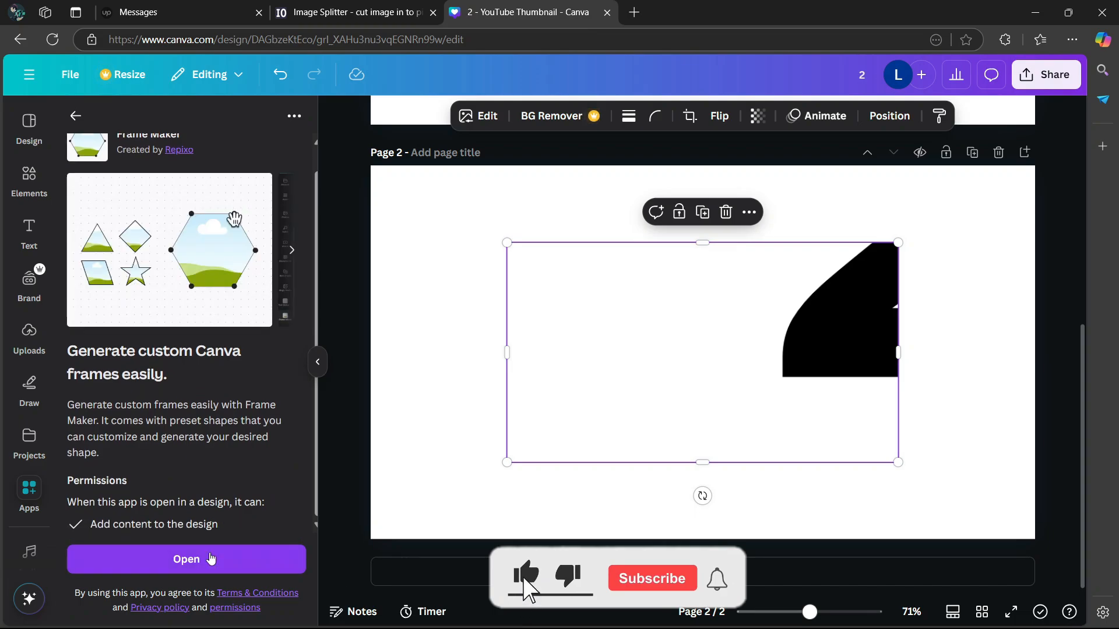
left_click(182, 559)
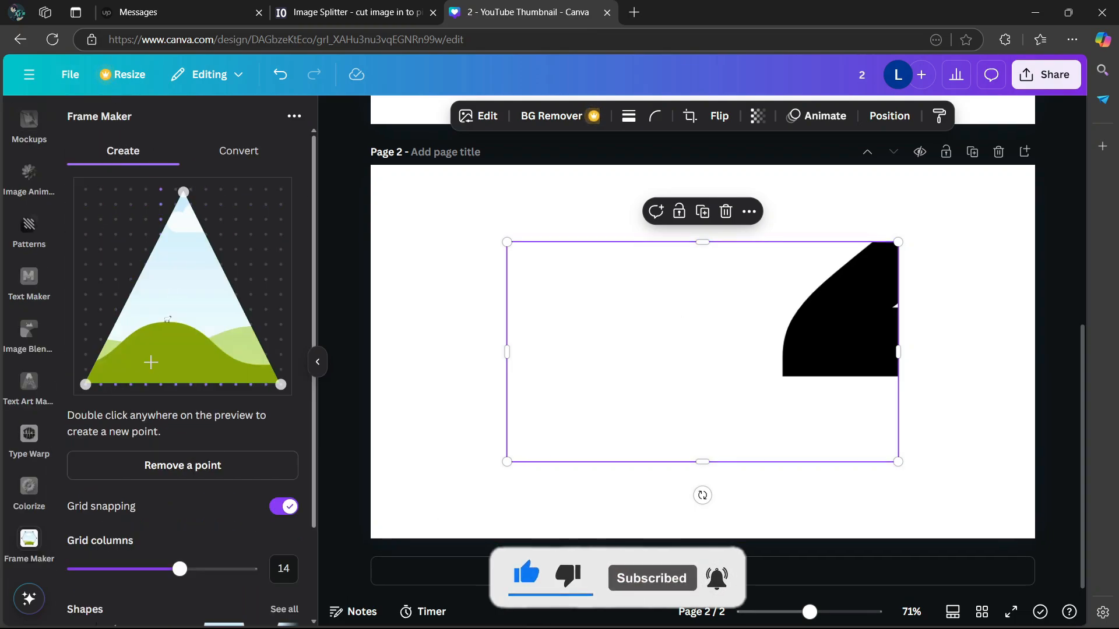
Go through Try Frame Maker Pro in the Convert mode and start converting the design to a frame.
left_click(232, 152)
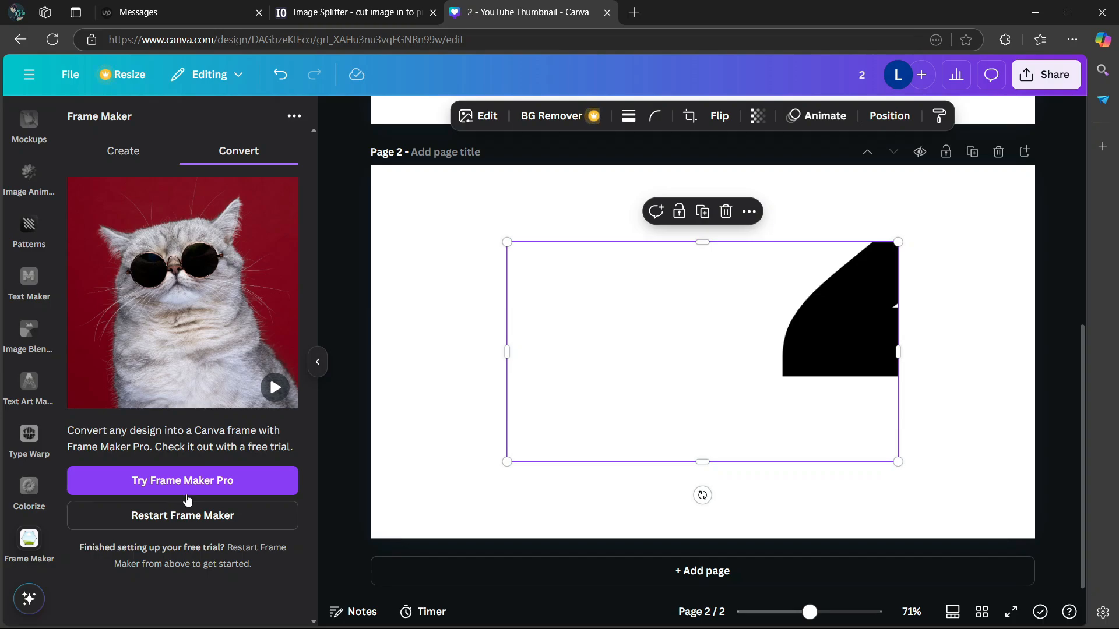
left_click(238, 481)
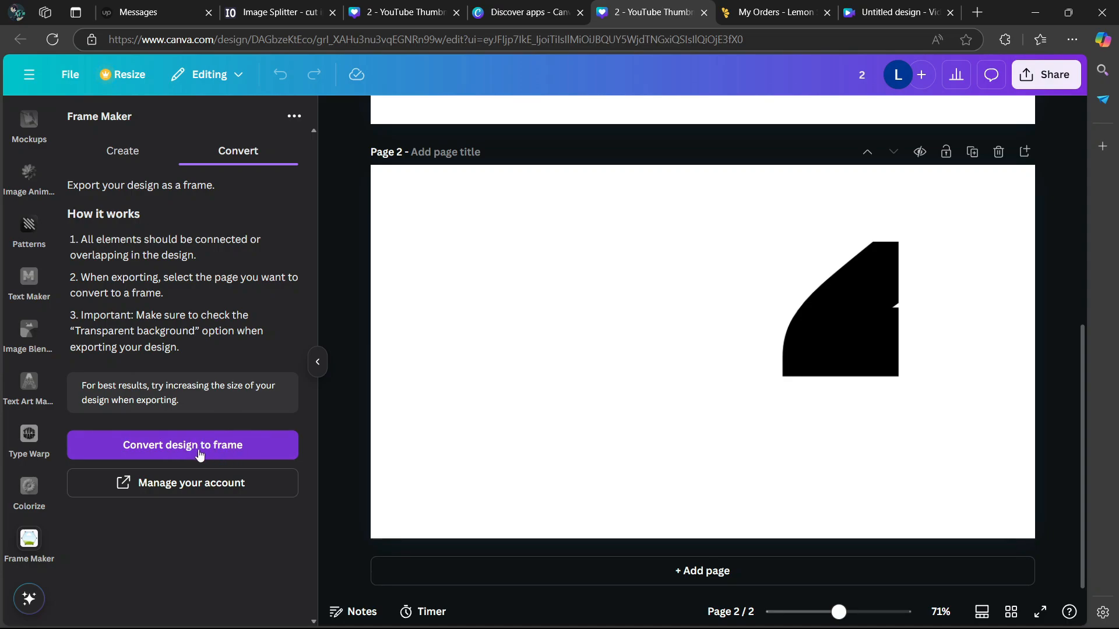
left_click(252, 446)
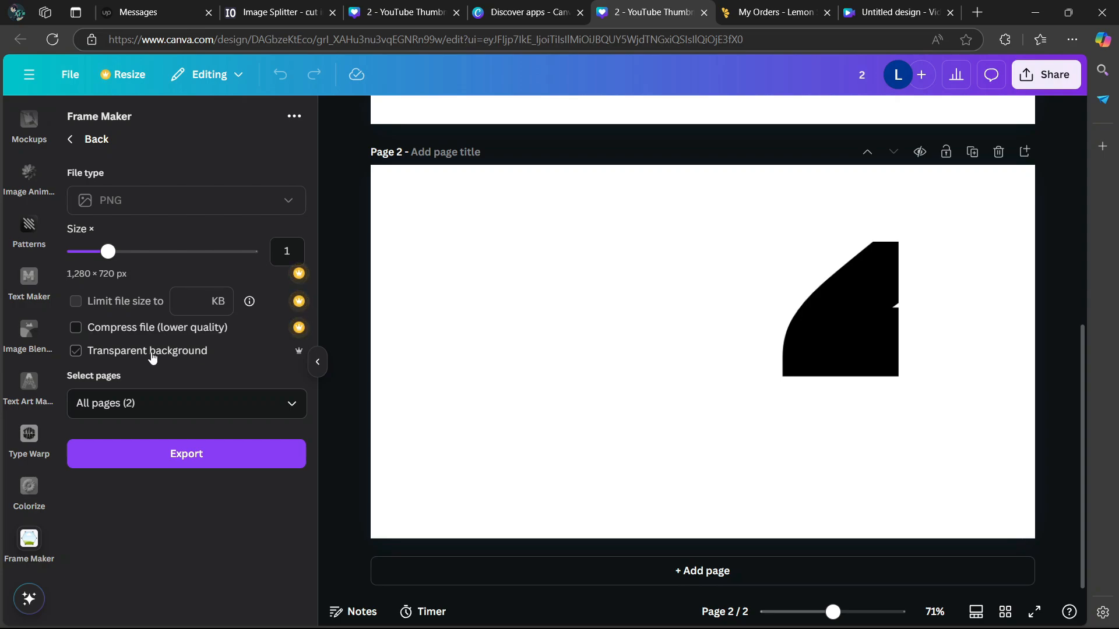
Configure the frame export with a transparent background and only page 2 selected.
left_click(80, 354)
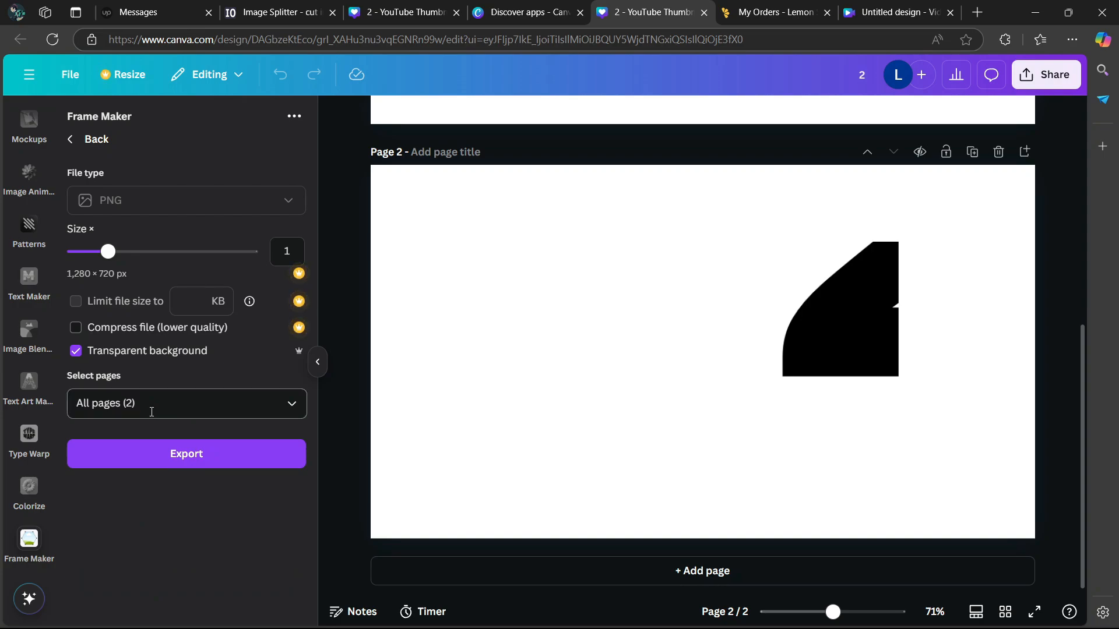
left_click(291, 406)
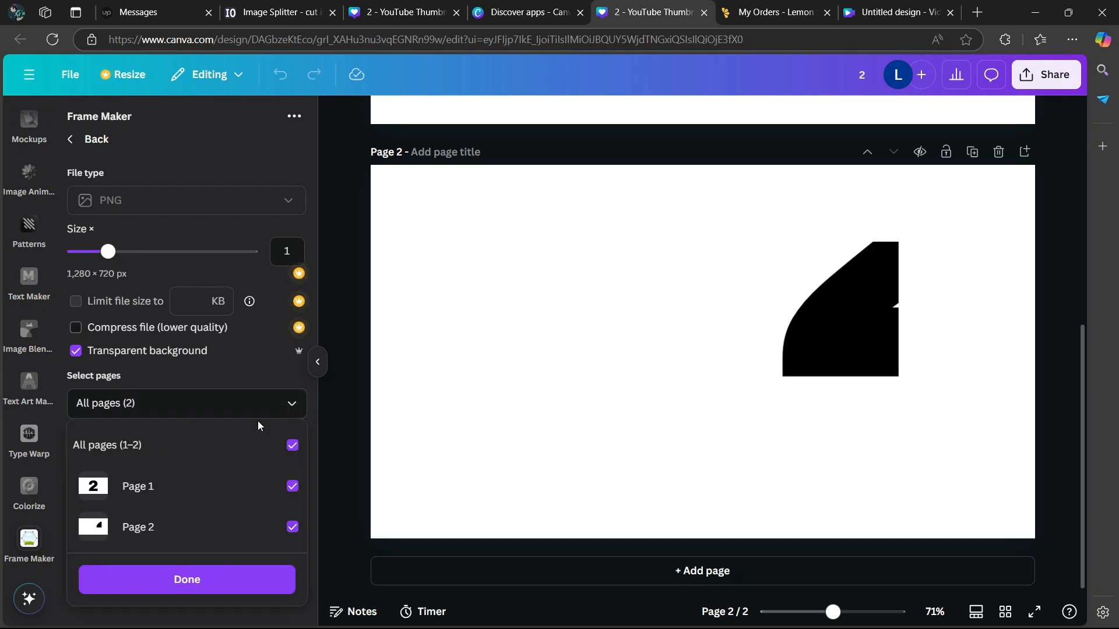
left_click(292, 487)
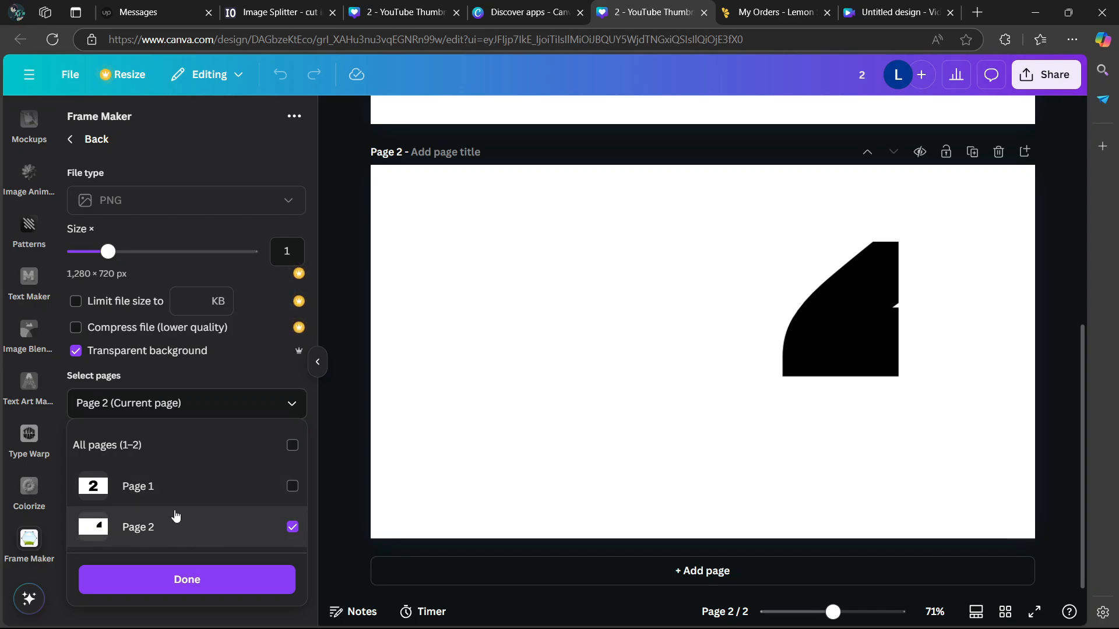
left_click(222, 582)
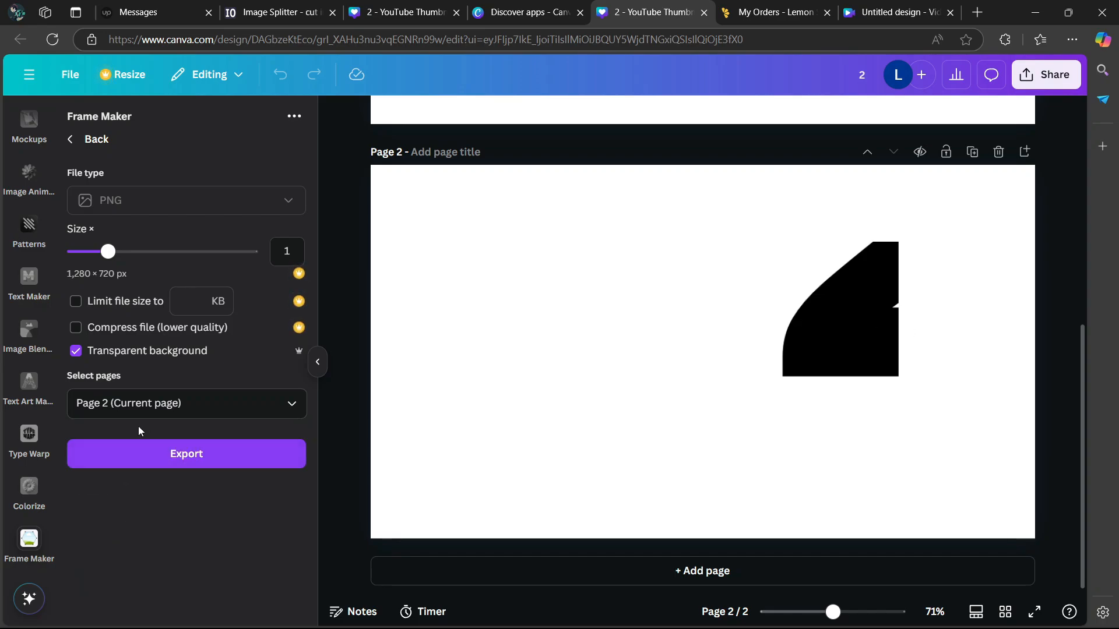
Export the image piece on page 2 as a frame and move the new frame onto page 1 beside the number 2.
left_click(184, 466)
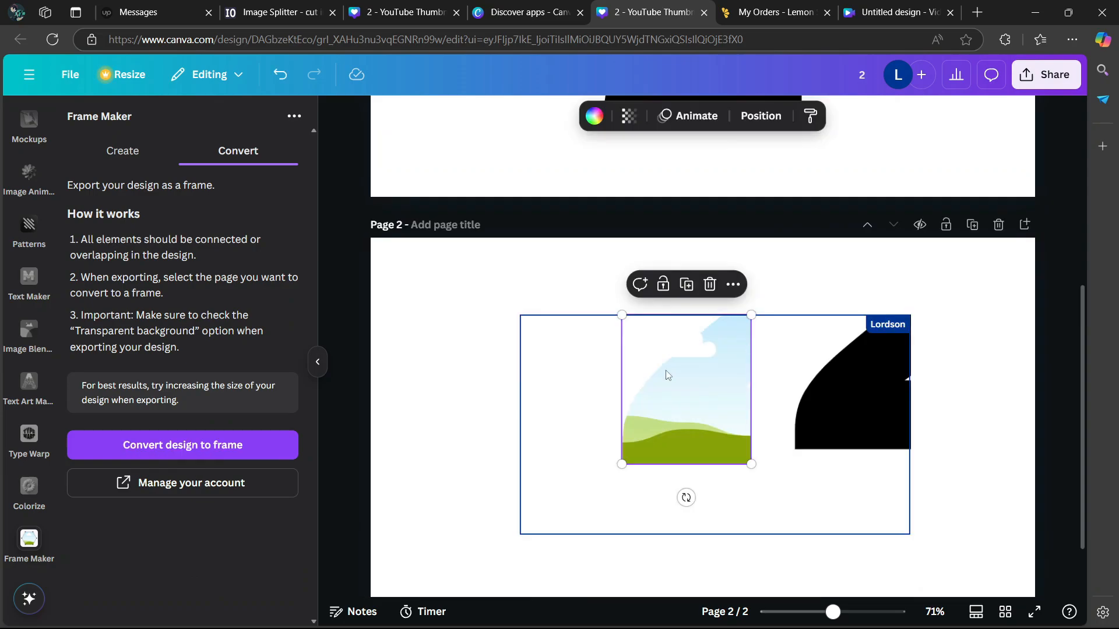
left_click_drag(673, 405, 728, 175)
scroll(700, 391, "down", 1)
scroll(682, 366, "up", 2)
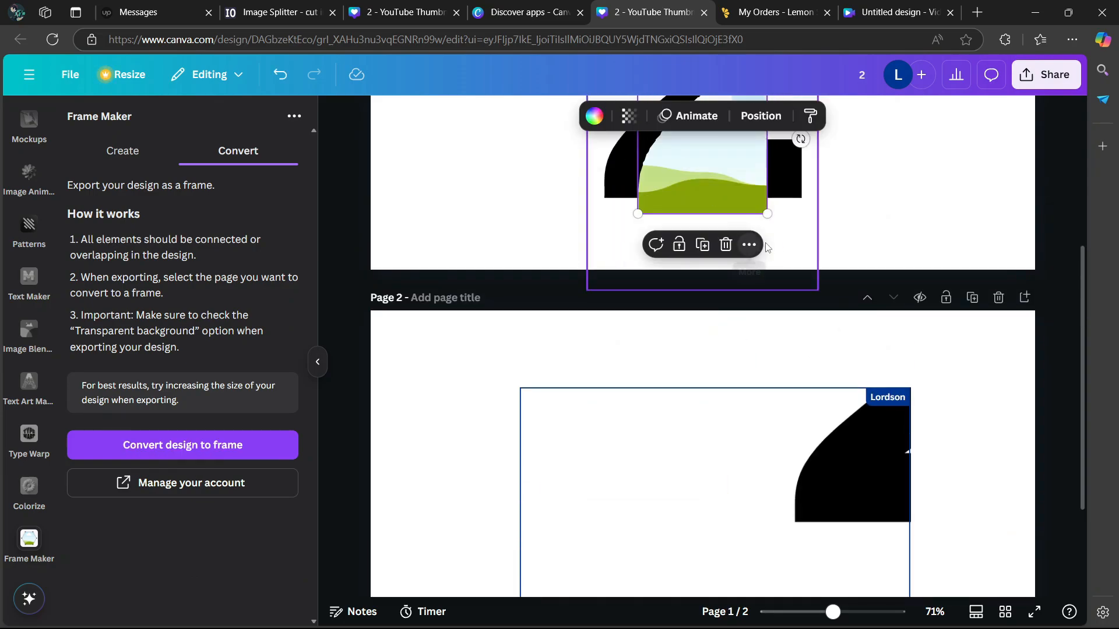
scroll(756, 274, "up", 2)
left_click_drag(737, 309, 845, 334)
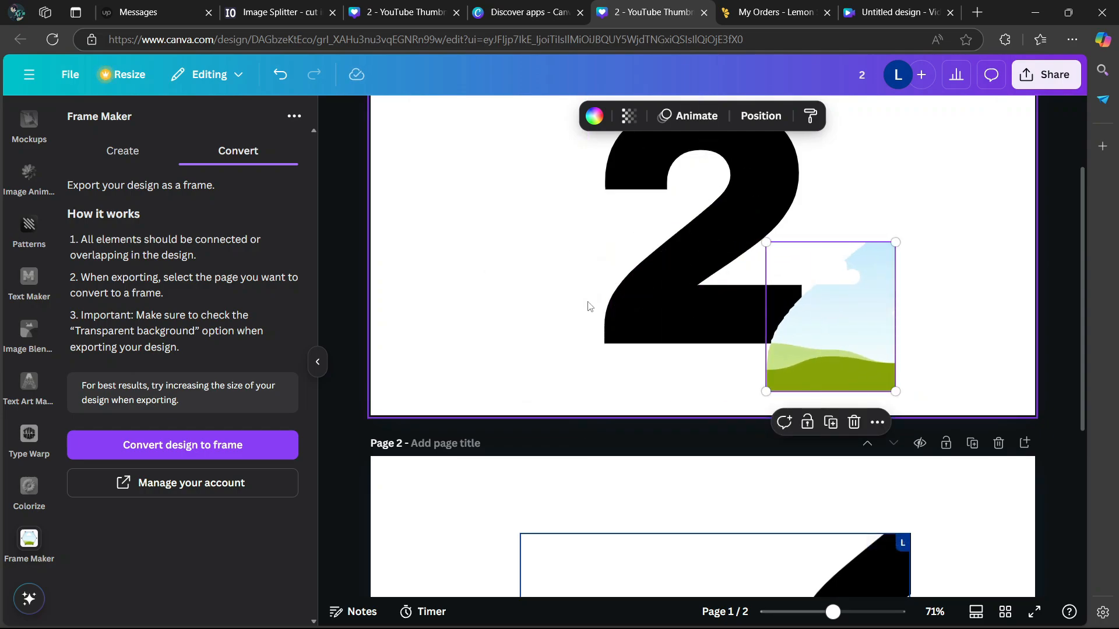
scroll(727, 296, "up", 6)
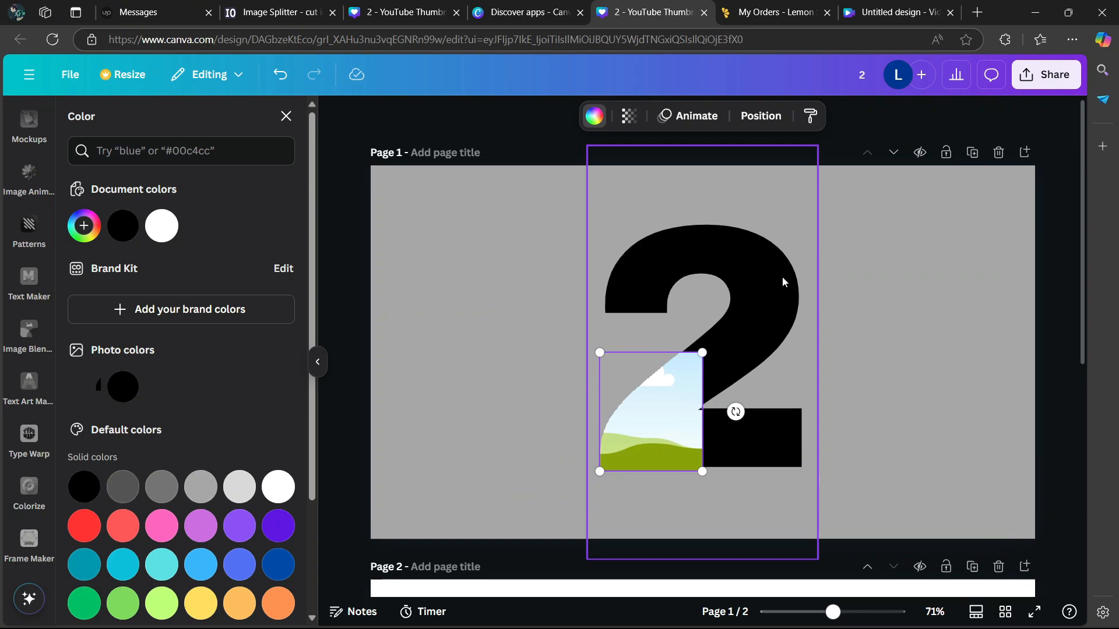
Delete the converted image piece from page 2 and shift the number's upper-right piece slightly to the right on that page.
scroll(783, 282, "down", 7)
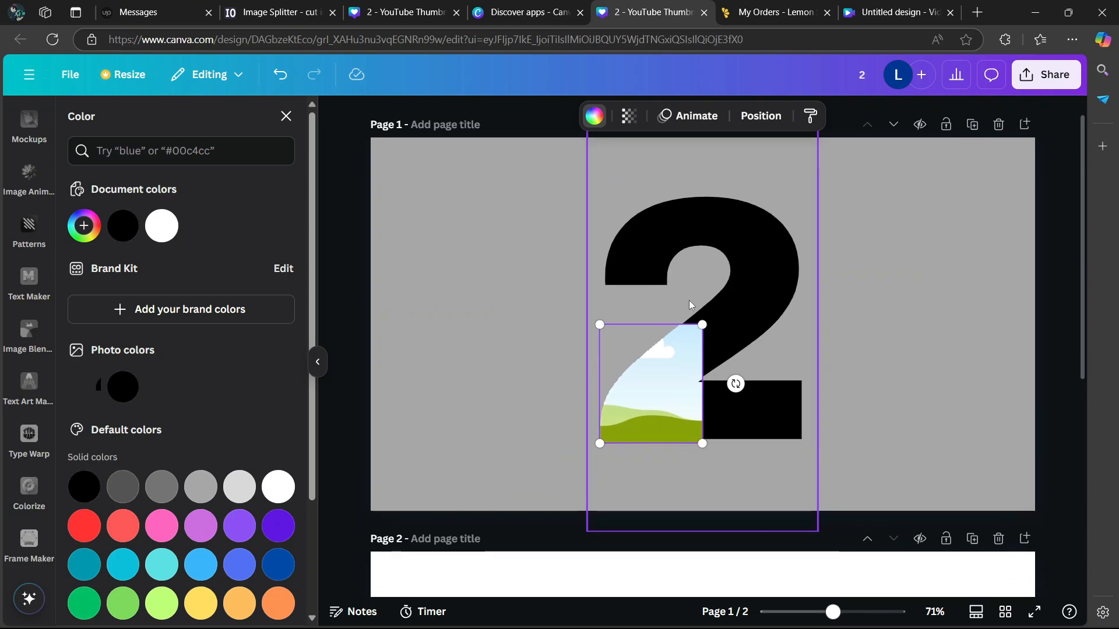
left_click(888, 319)
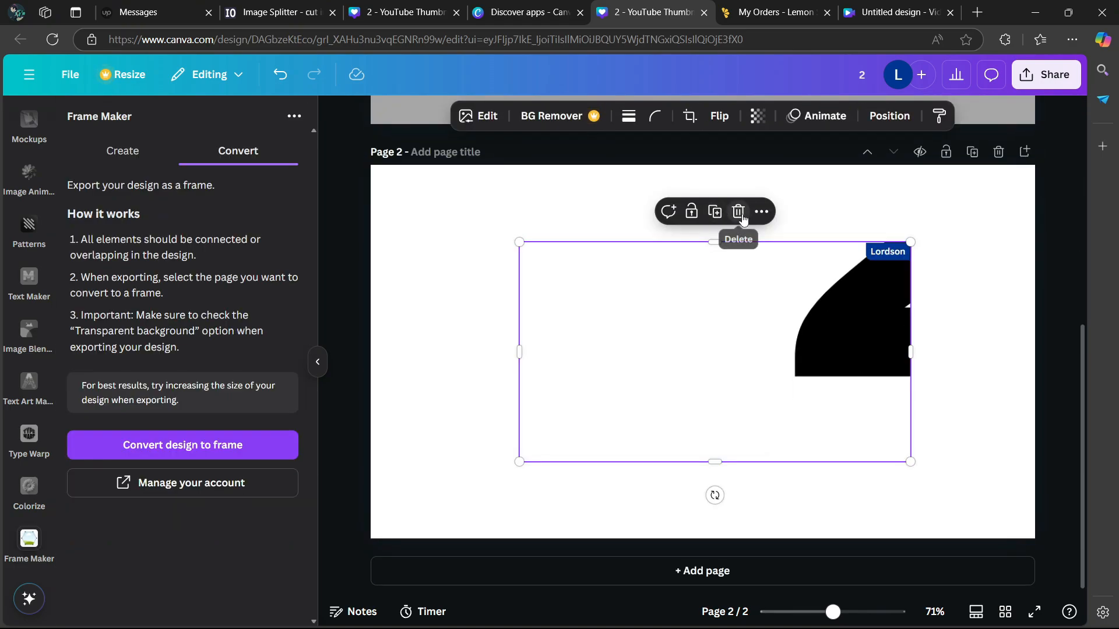
left_click(728, 219)
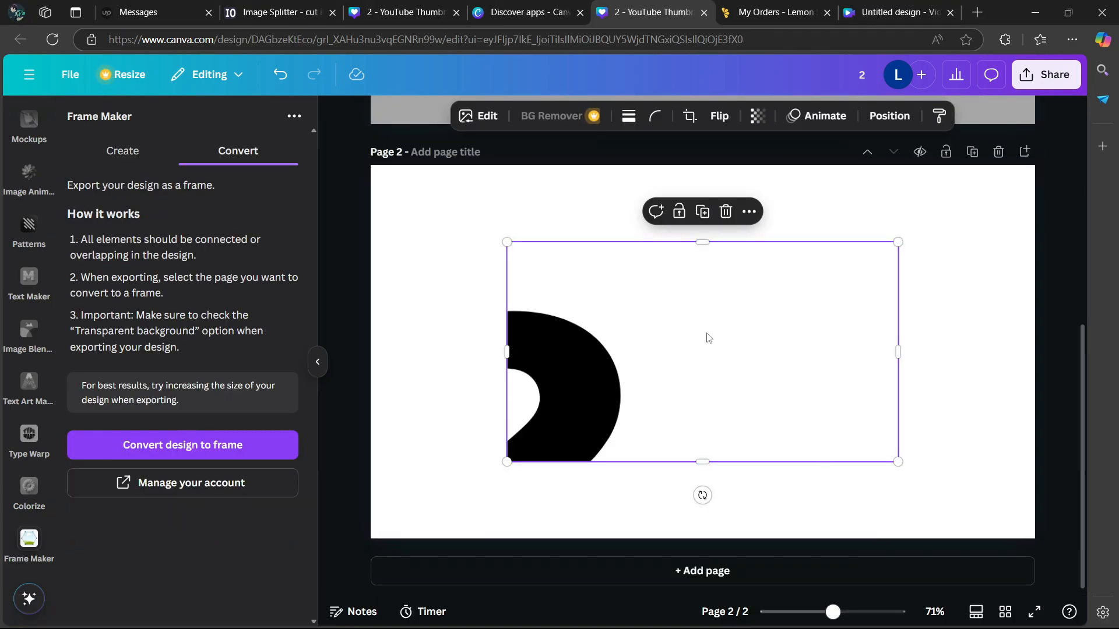
left_click_drag(709, 338, 780, 332)
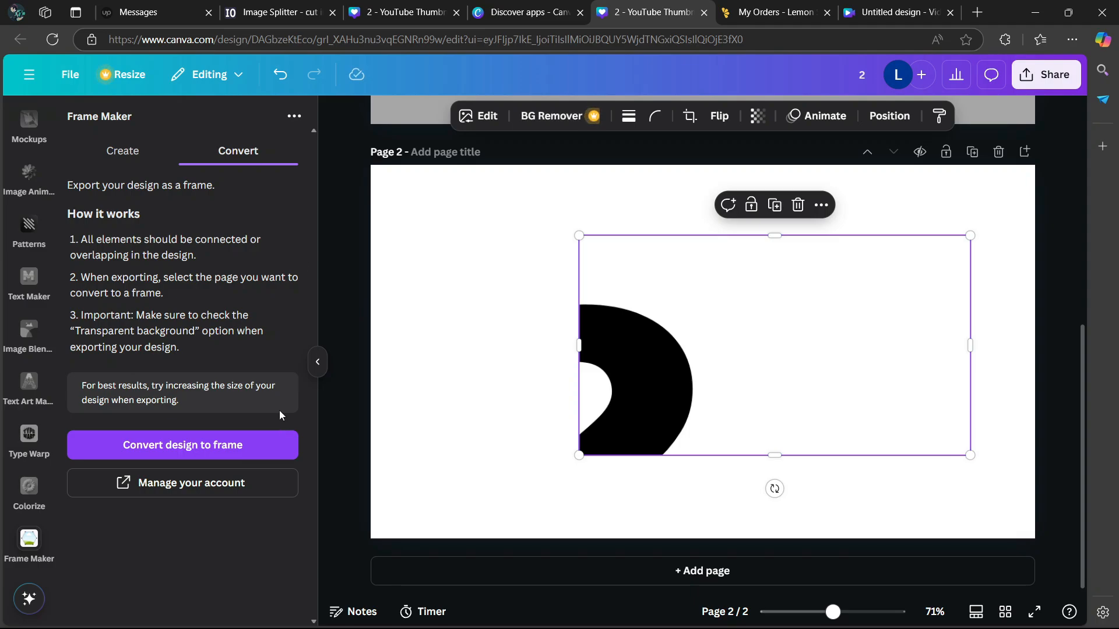
Convert the upper-right piece to a frame, exporting only page 2 with a transparent background.
left_click(265, 450)
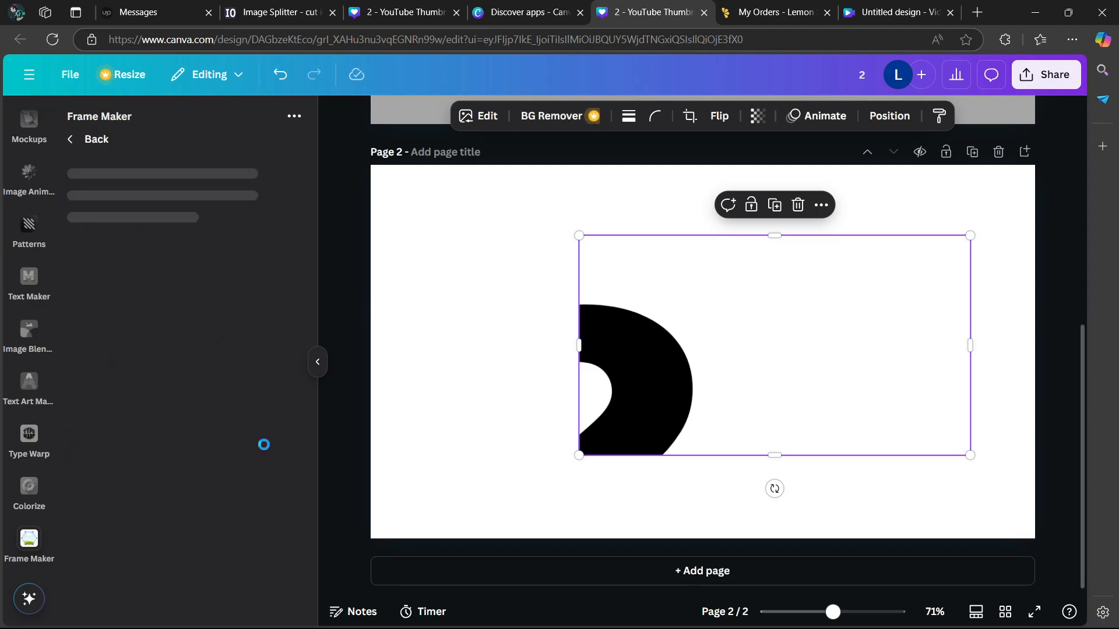
left_click(92, 353)
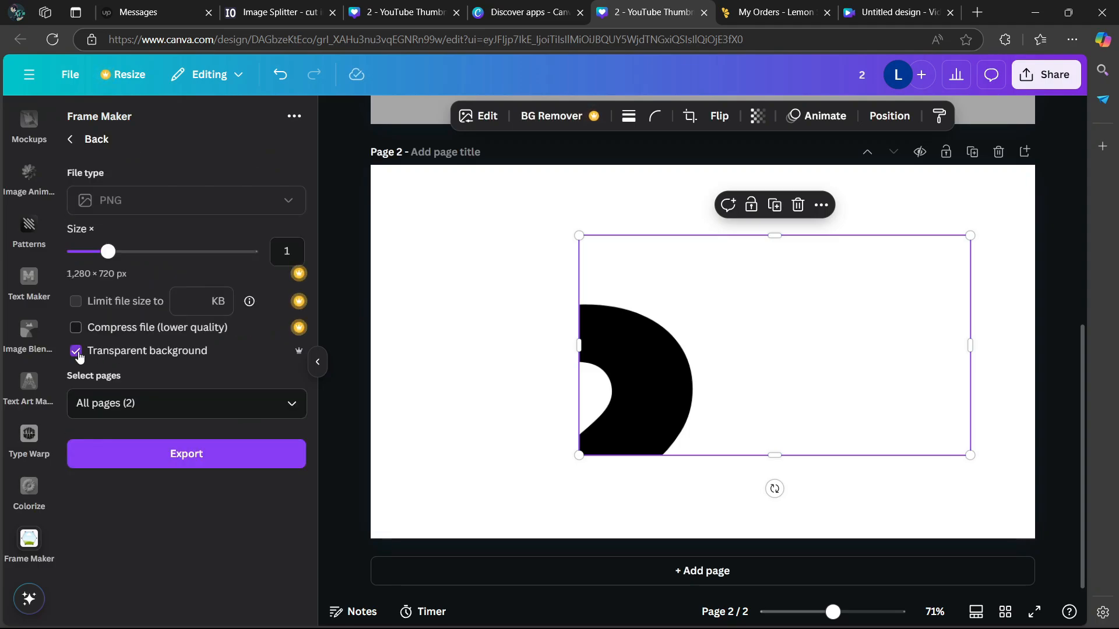
left_click(169, 404)
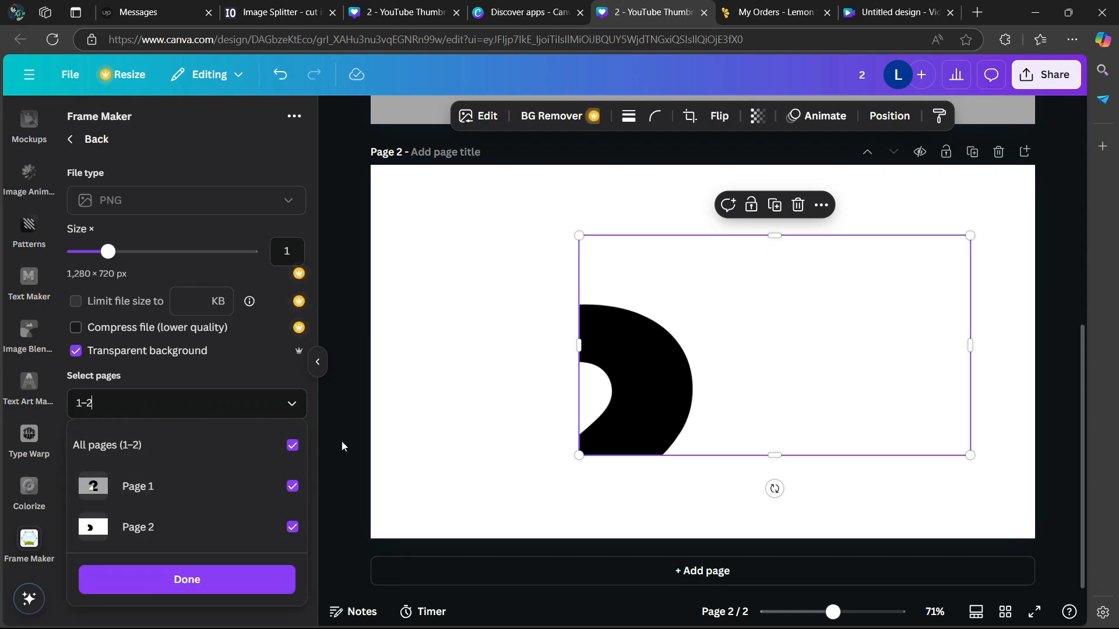
key("Escape")
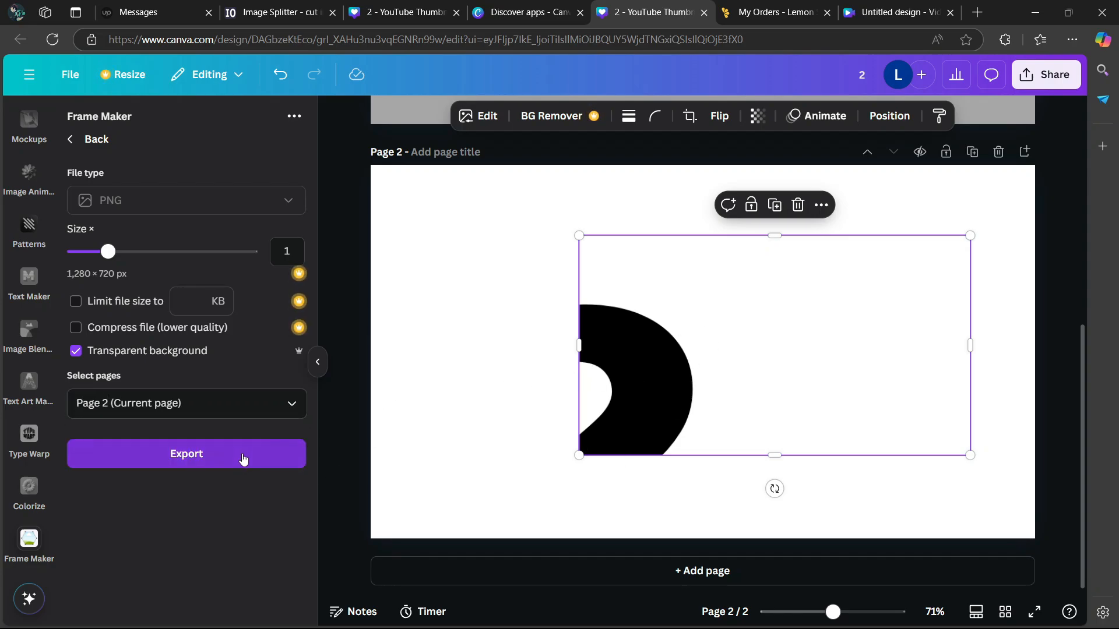
left_click(239, 458)
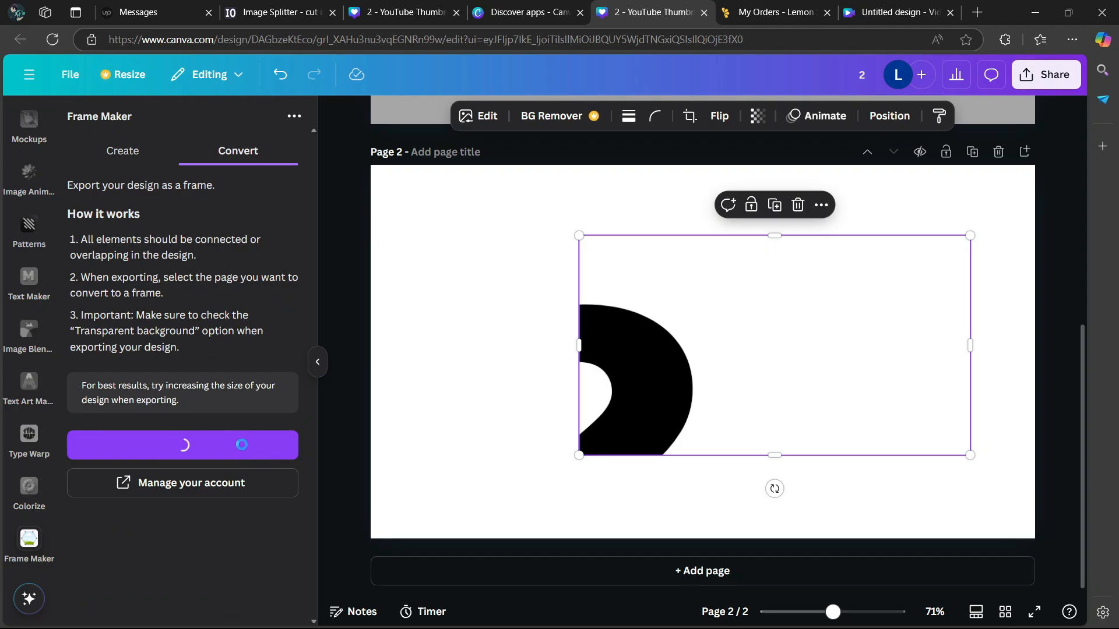
Delete the empty page 2 and remove the original number 2 text layer from behind the frames on page 1.
scroll(729, 365, "down", 6)
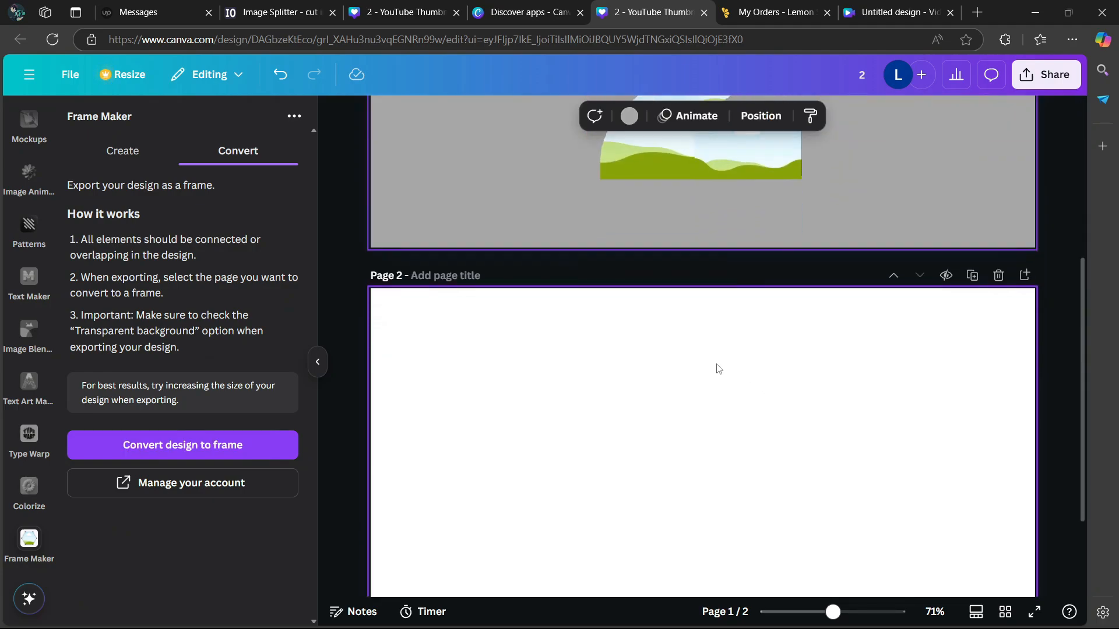
left_click(998, 153)
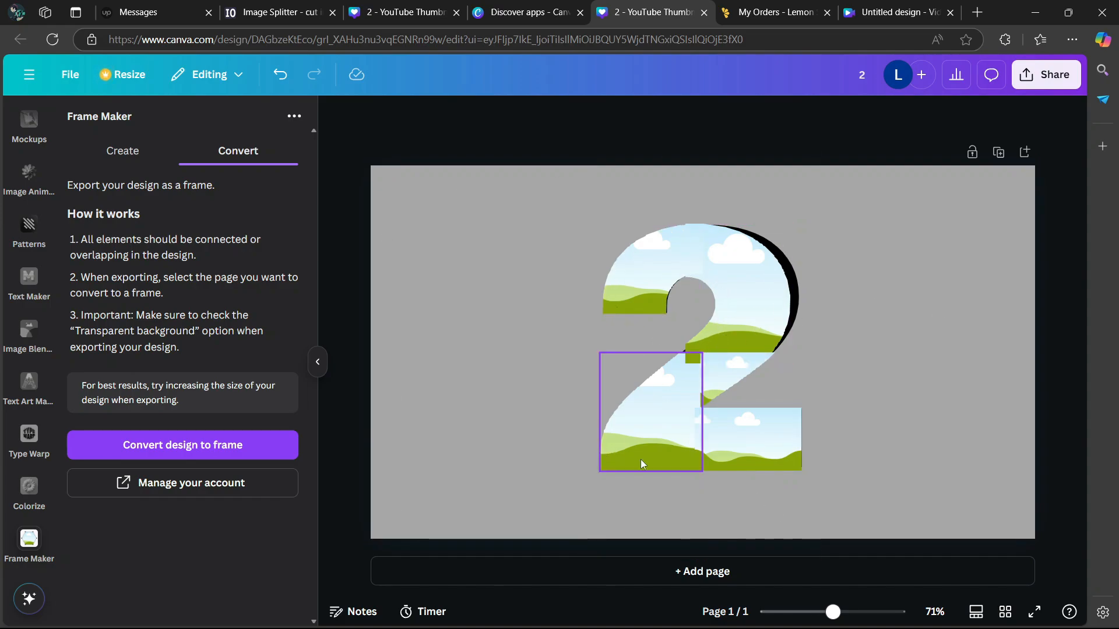
left_click(867, 190)
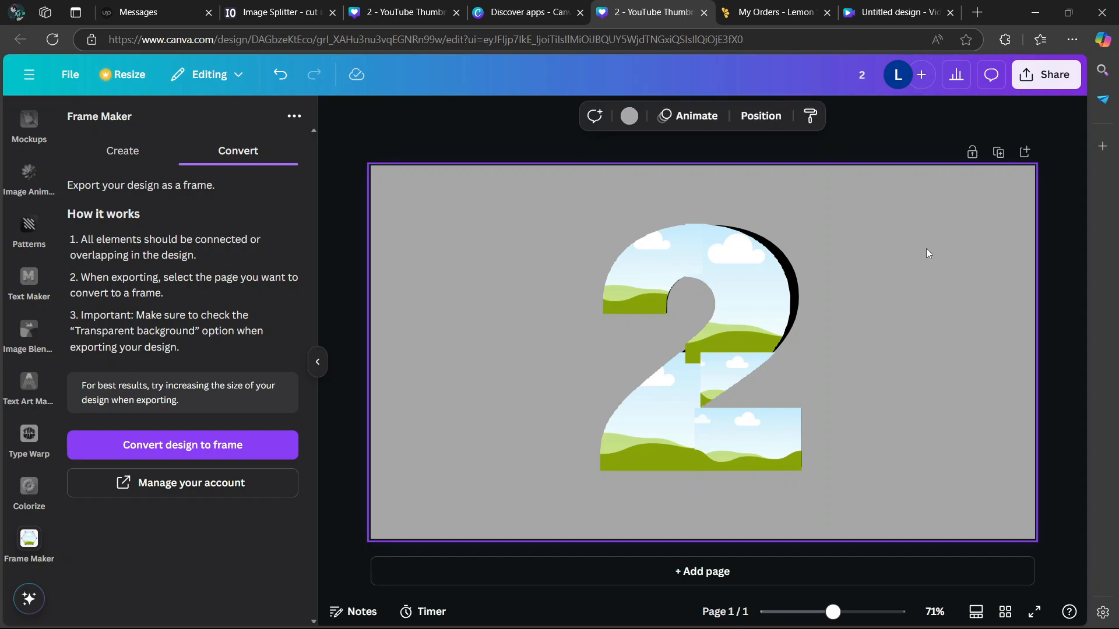
left_click(760, 117)
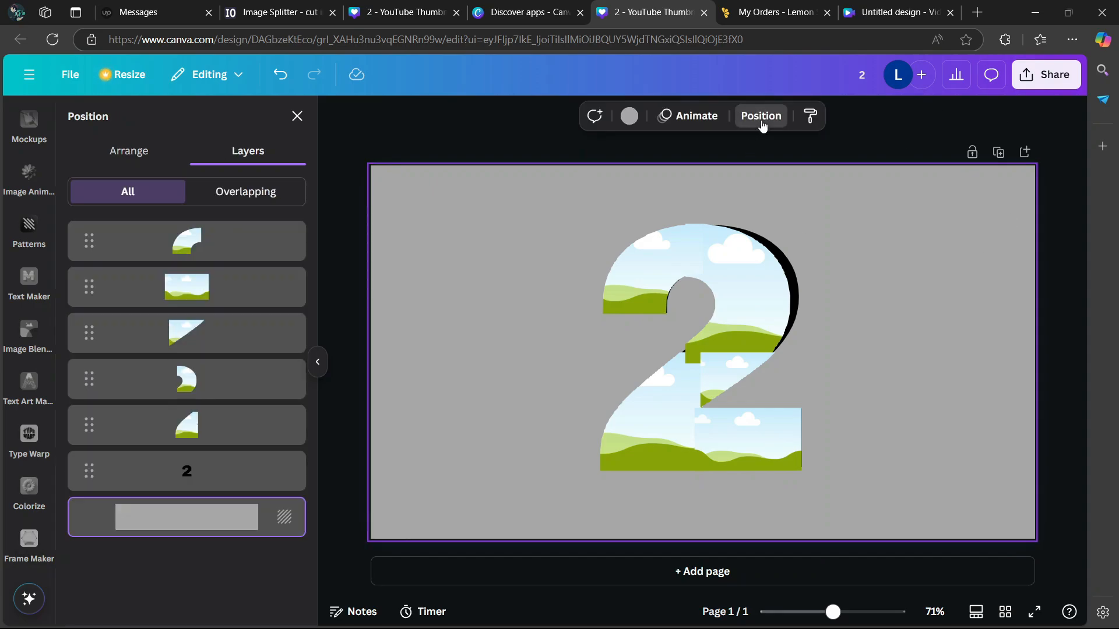
left_click(278, 489)
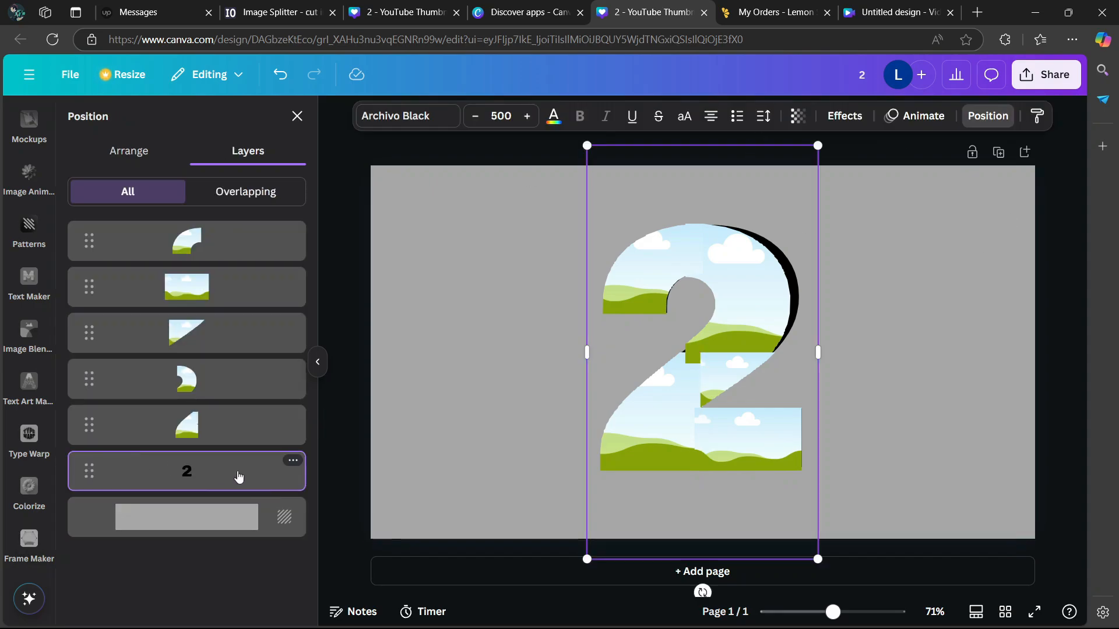
left_click(293, 462)
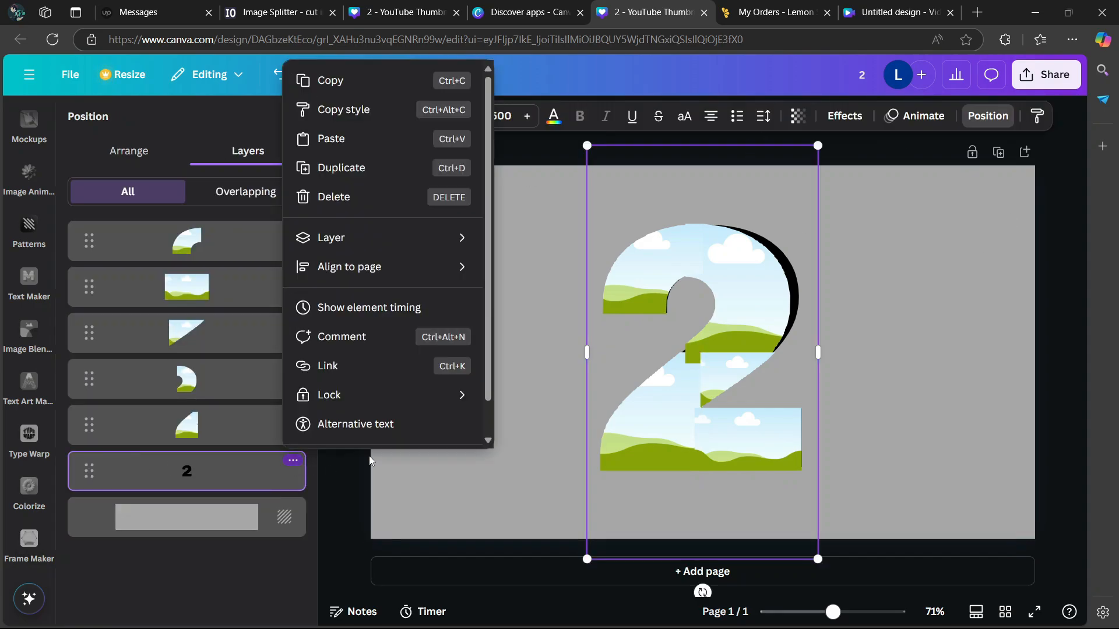
left_click(344, 195)
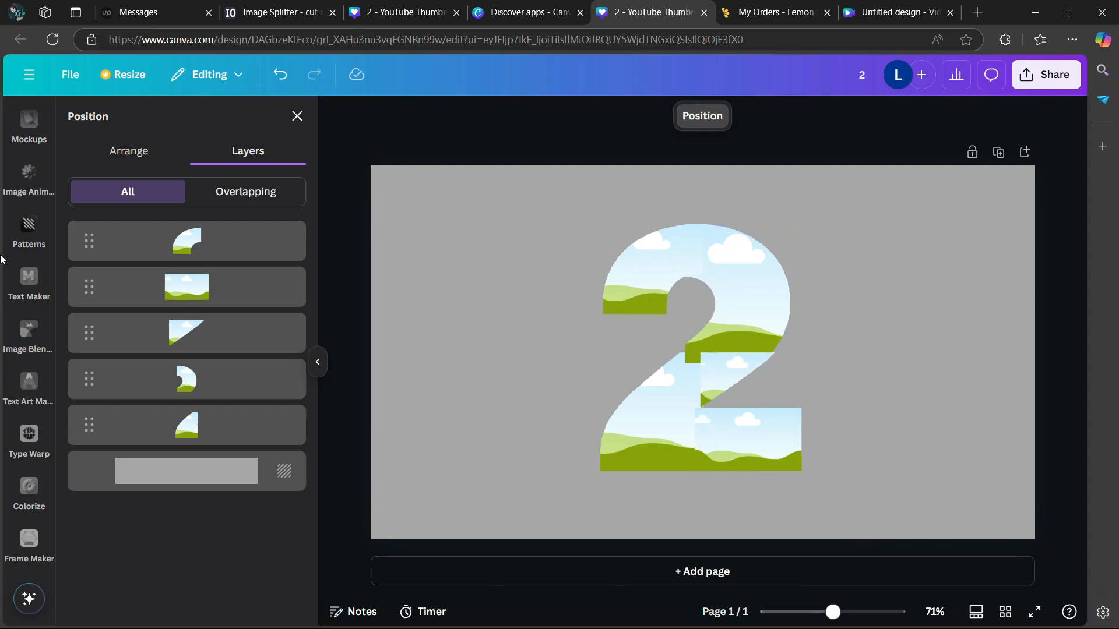
Search the elements library for "dogs" and show all the photo results.
scroll(24, 259, "up", 5)
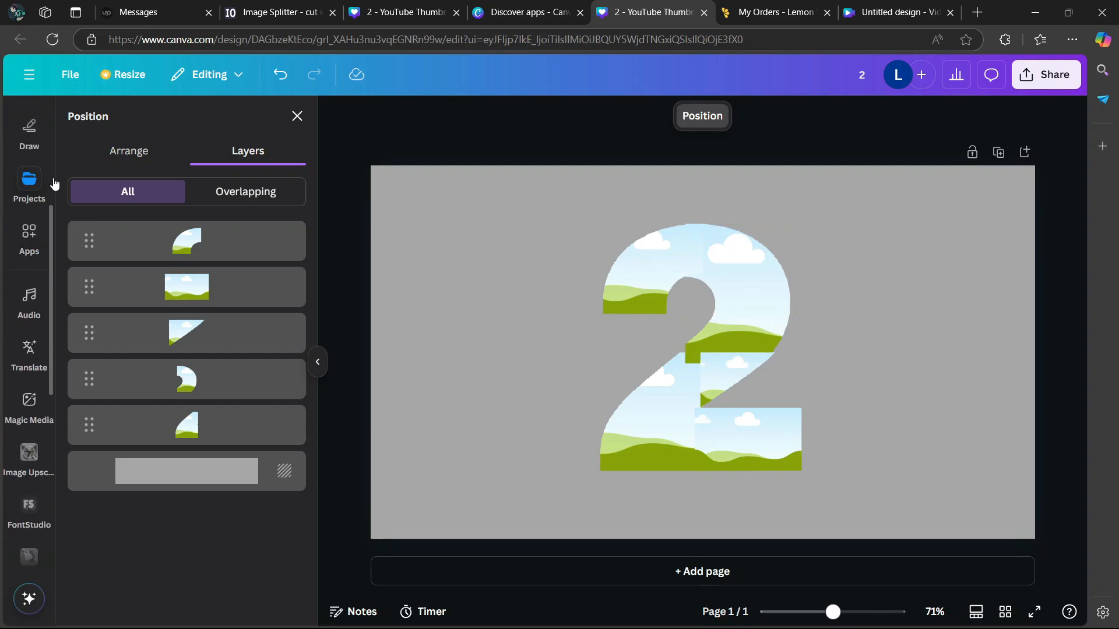
scroll(55, 184, "up", 4)
left_click(32, 147)
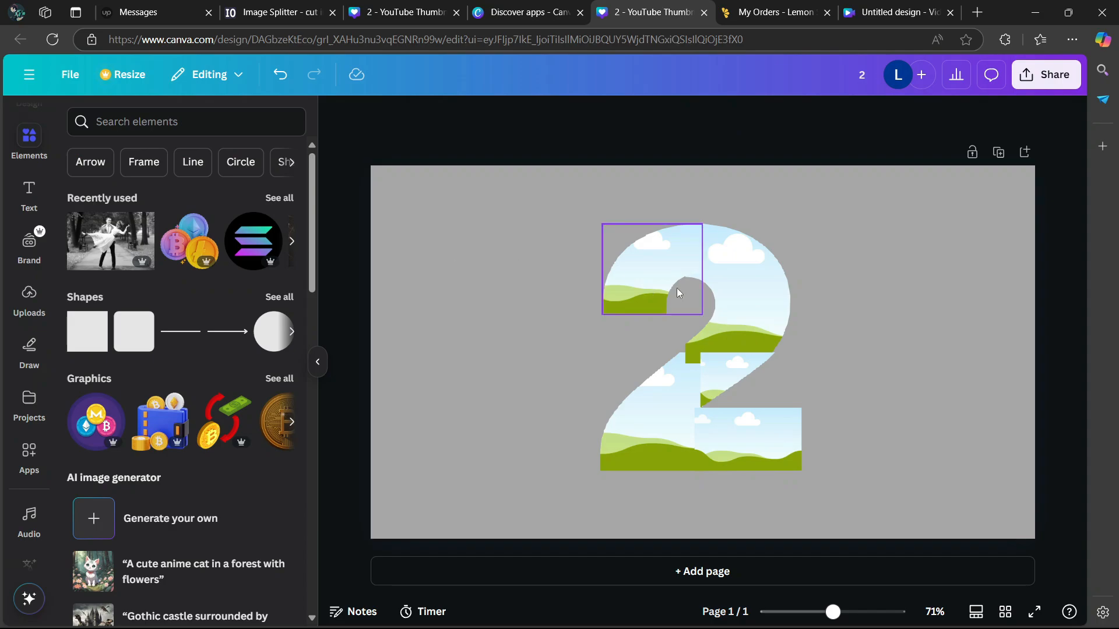
left_click(163, 120)
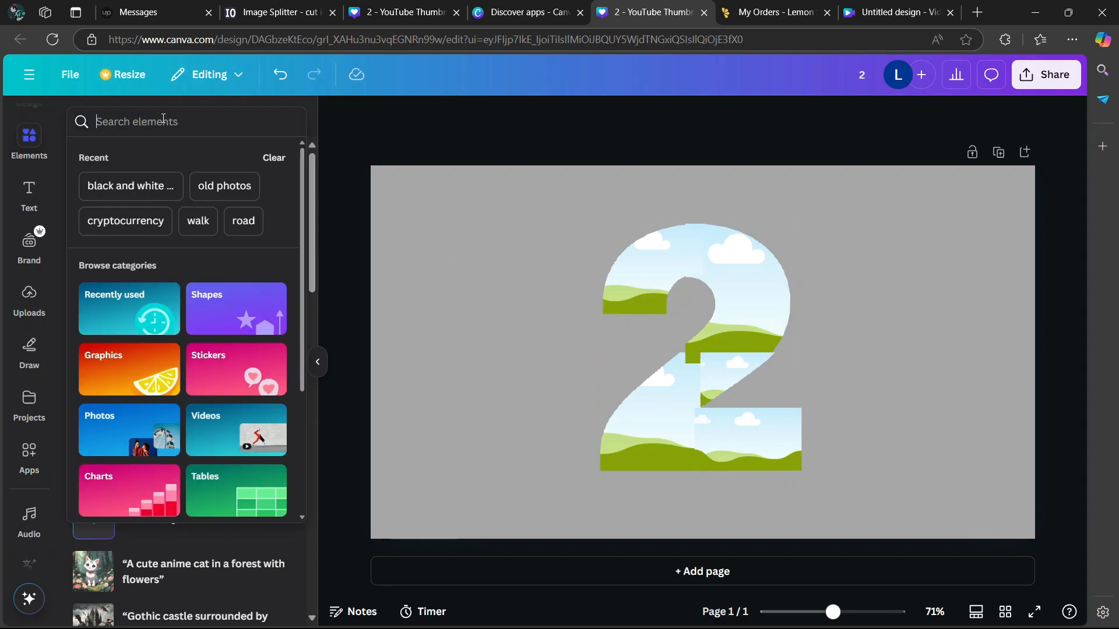
type("dogs")
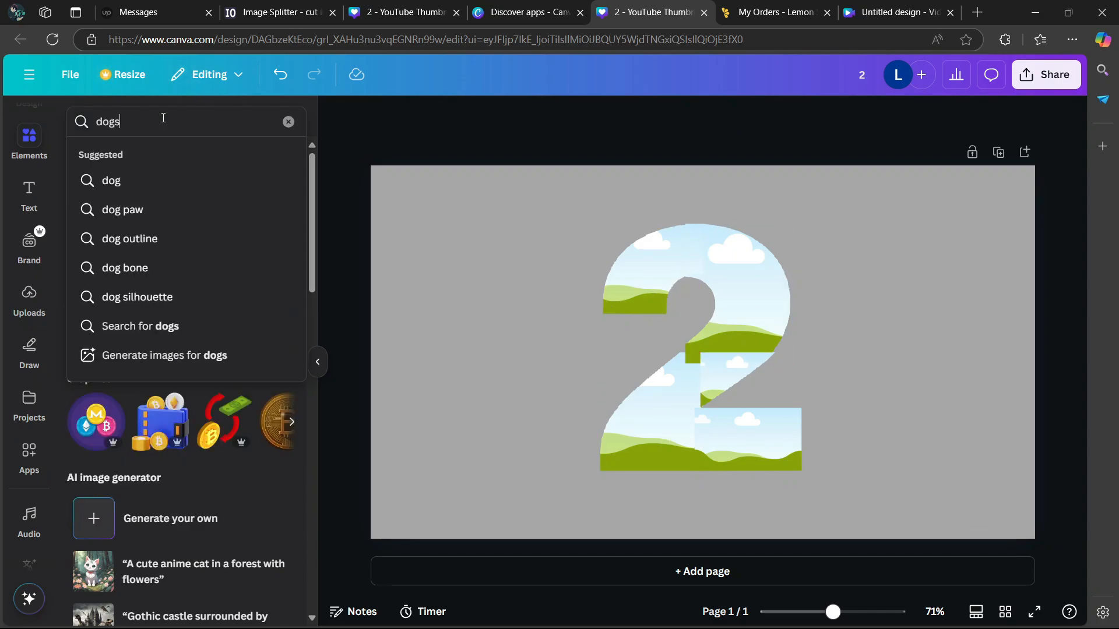
key("Return")
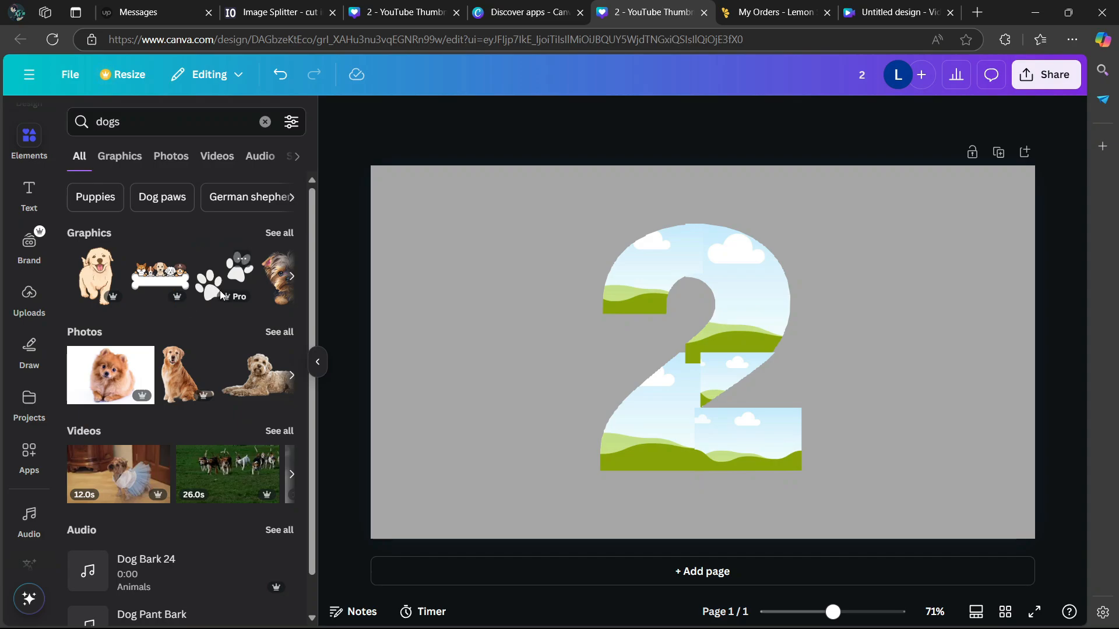
left_click(279, 333)
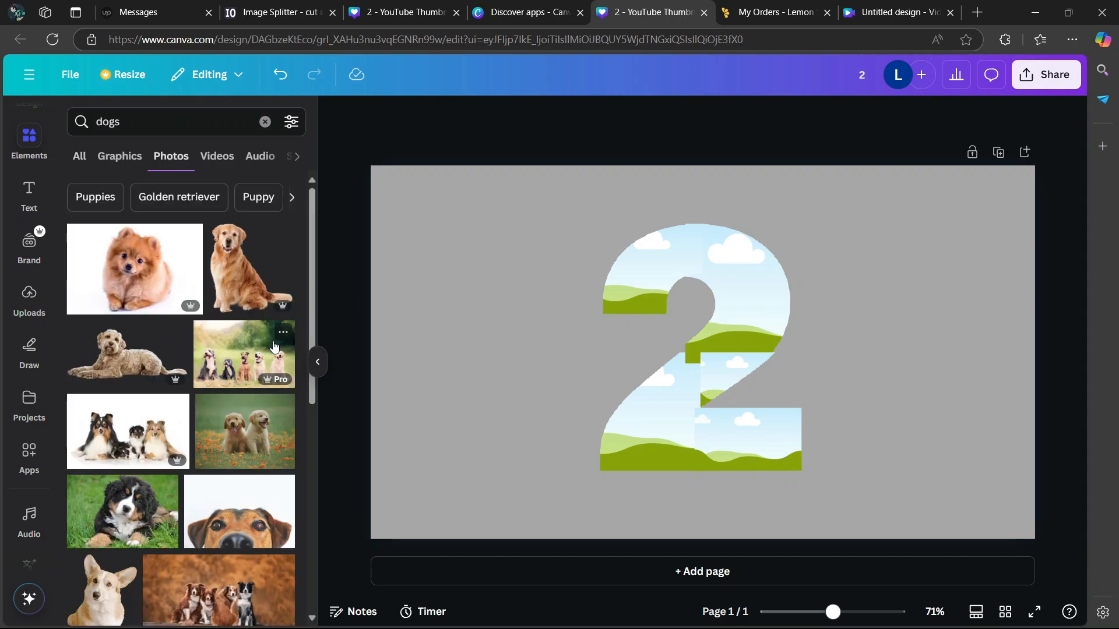
Fill the frames that form the number 2 with different dog photos.
scroll(261, 373, "down", 2)
left_click_drag(108, 436, 606, 269)
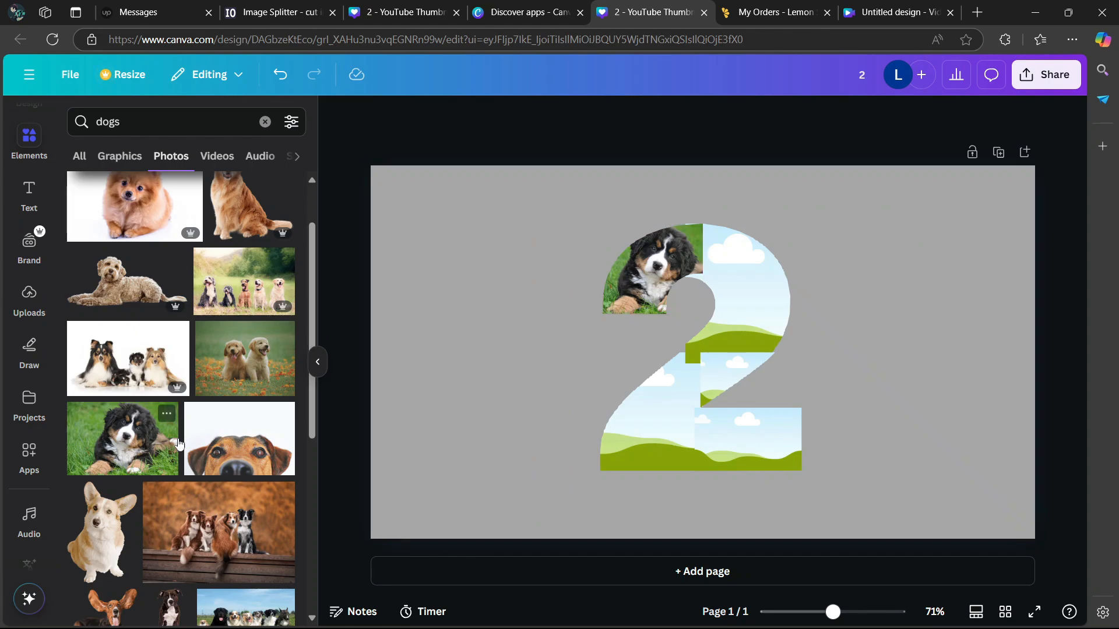
scroll(109, 399, "down", 3)
scroll(150, 485, "down", 6)
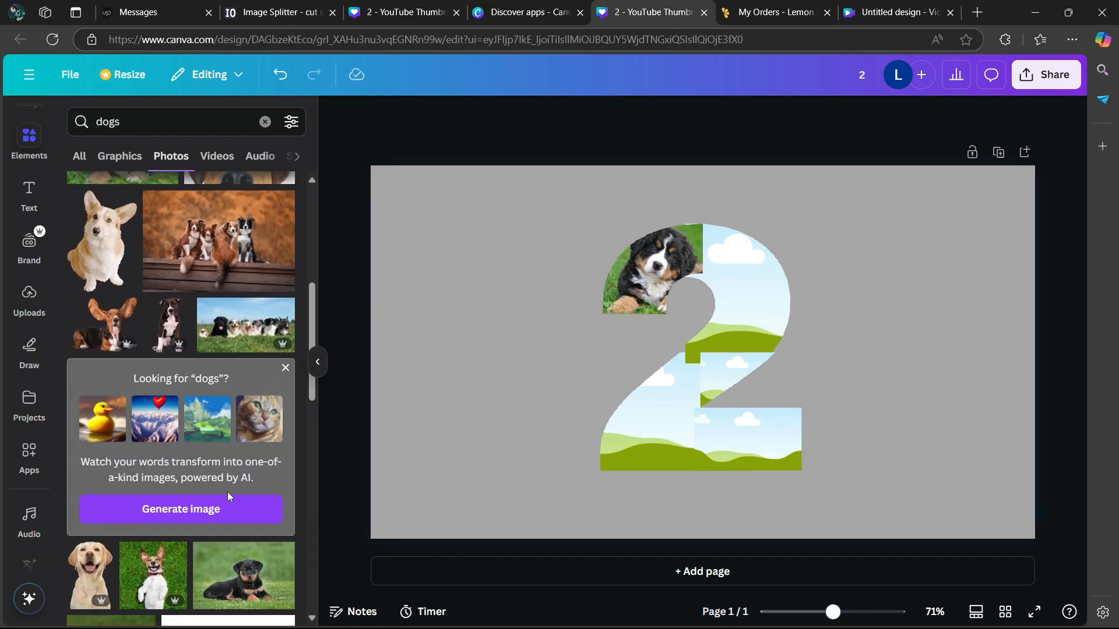
left_click_drag(111, 453, 743, 273)
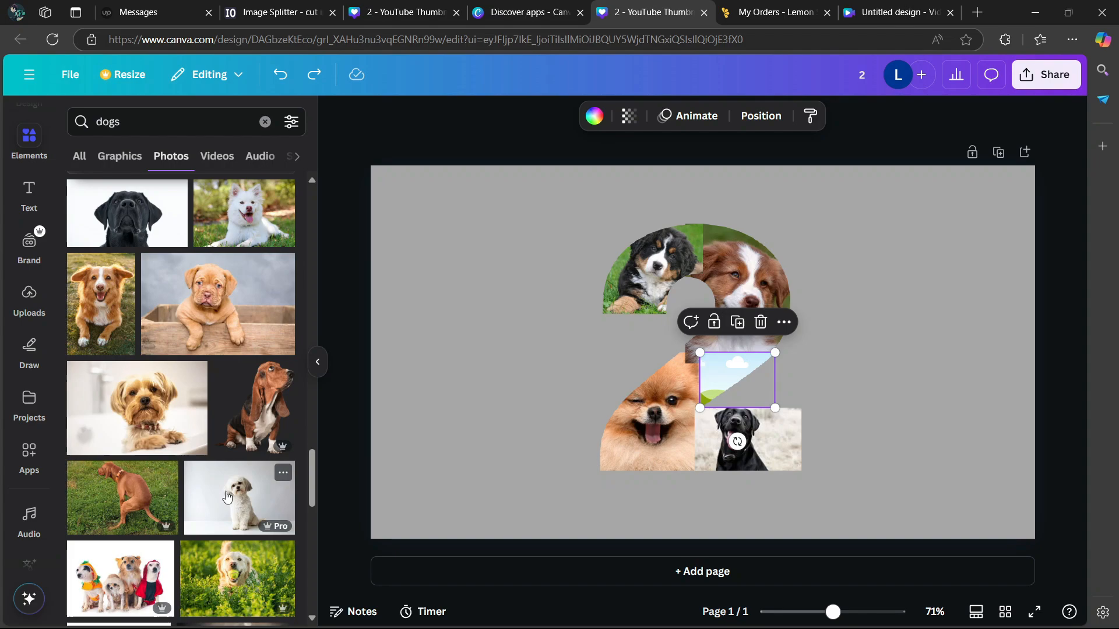
left_click_drag(228, 497, 740, 376)
left_click(882, 344)
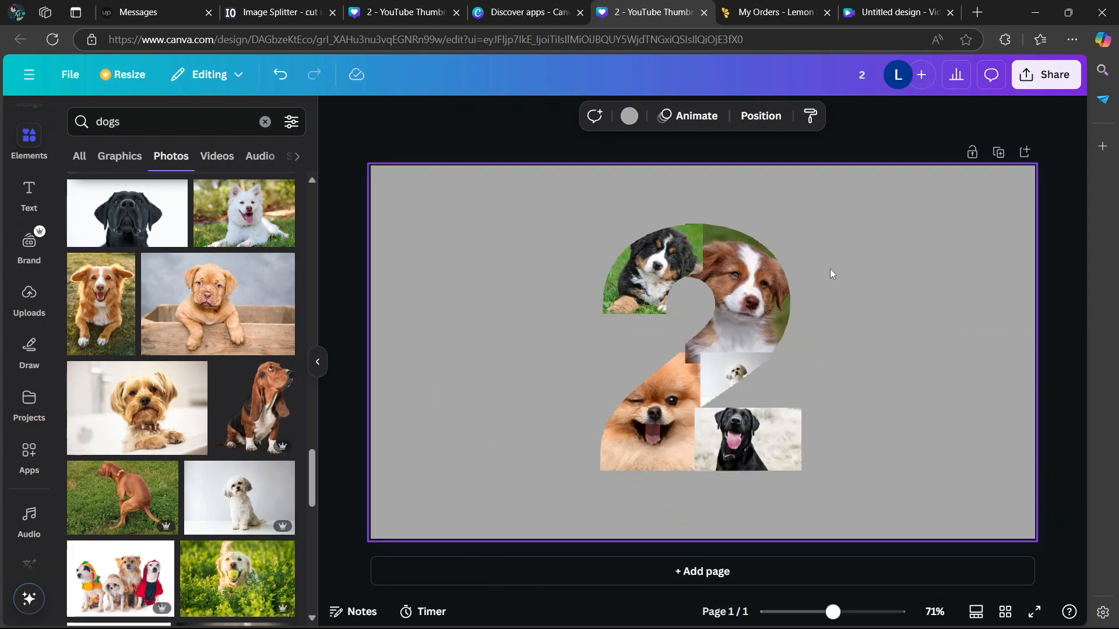